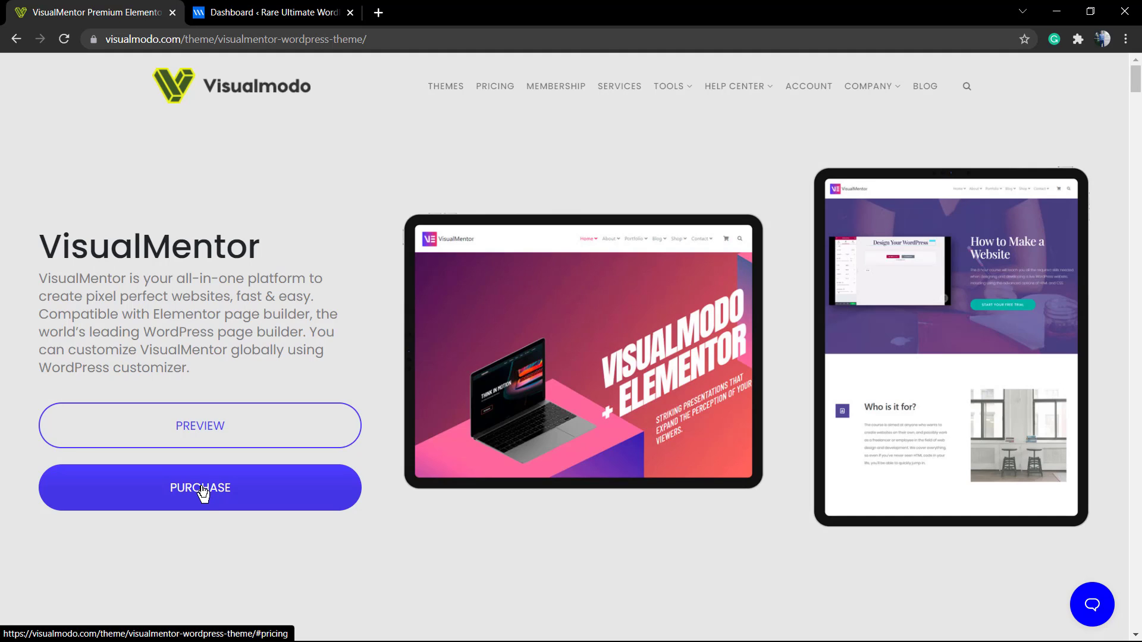
# - Copy the link address of the single-theme plan's Buy Now link in the VisualMentor pricing section and open its checkout page
pyautogui.click(202, 489)
pyautogui.scroll(-5, 348, 375)
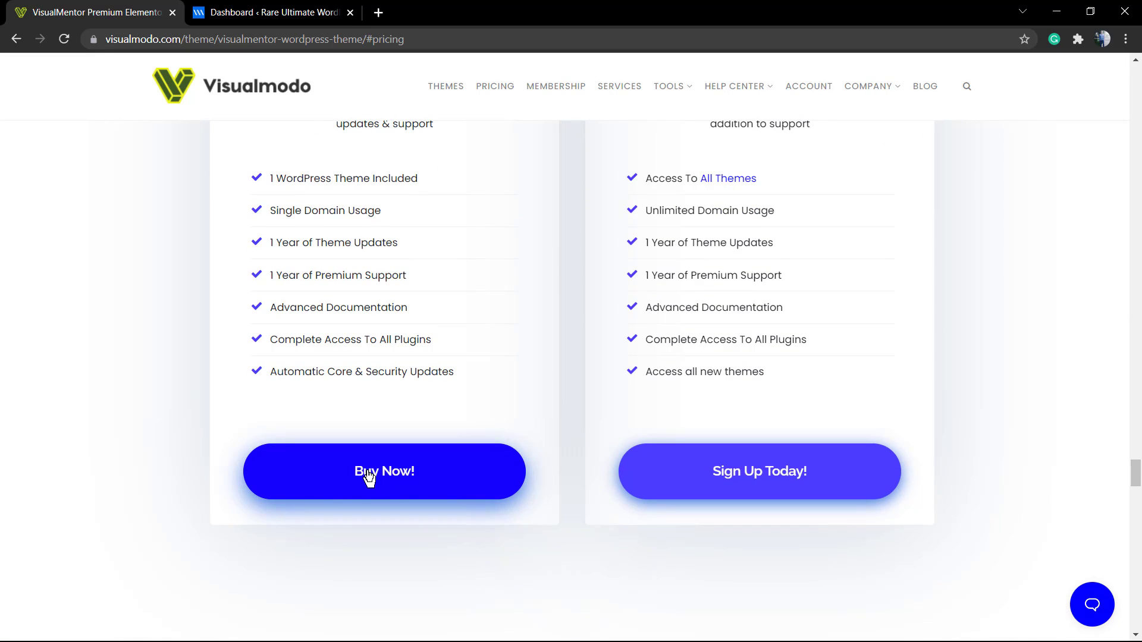
pyautogui.scroll(2, 357, 474)
pyautogui.scroll(-2, 369, 472)
pyautogui.rightClick(372, 478)
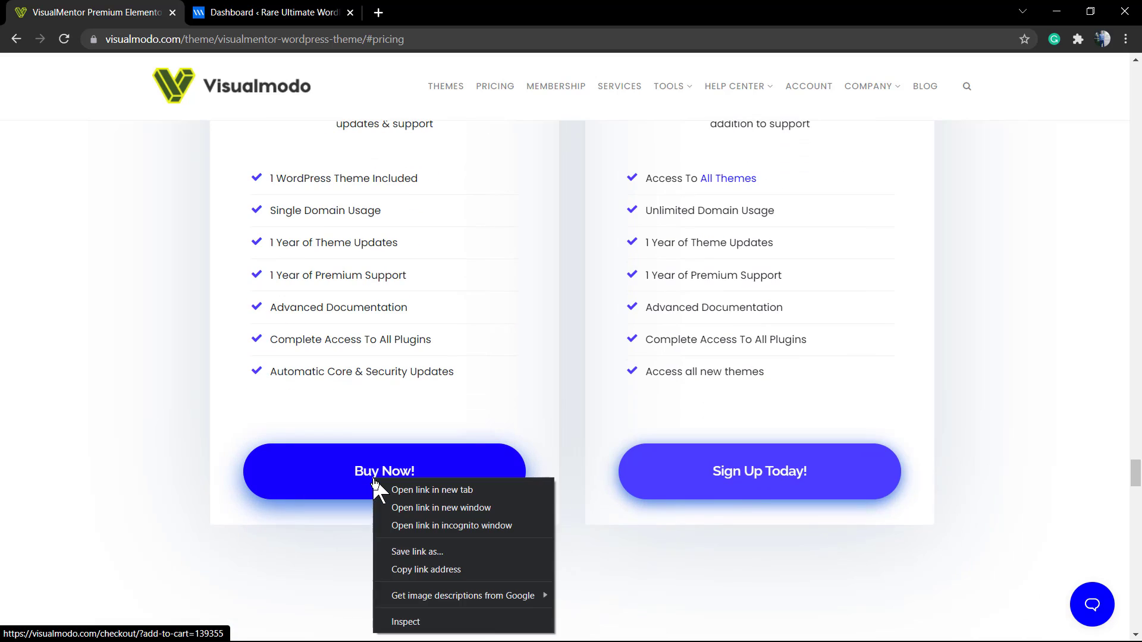
pyautogui.click(421, 572)
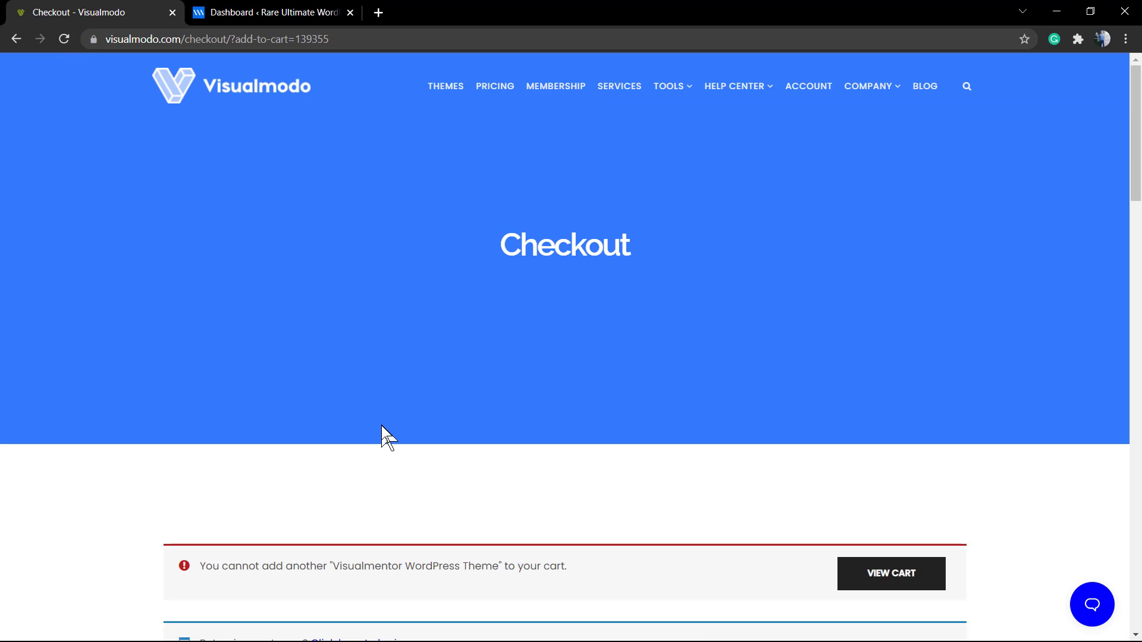
# - Review the checkout page, open the cart from it, and remove the Visualmentor WordPress Theme
pyautogui.scroll(-5, 384, 429)
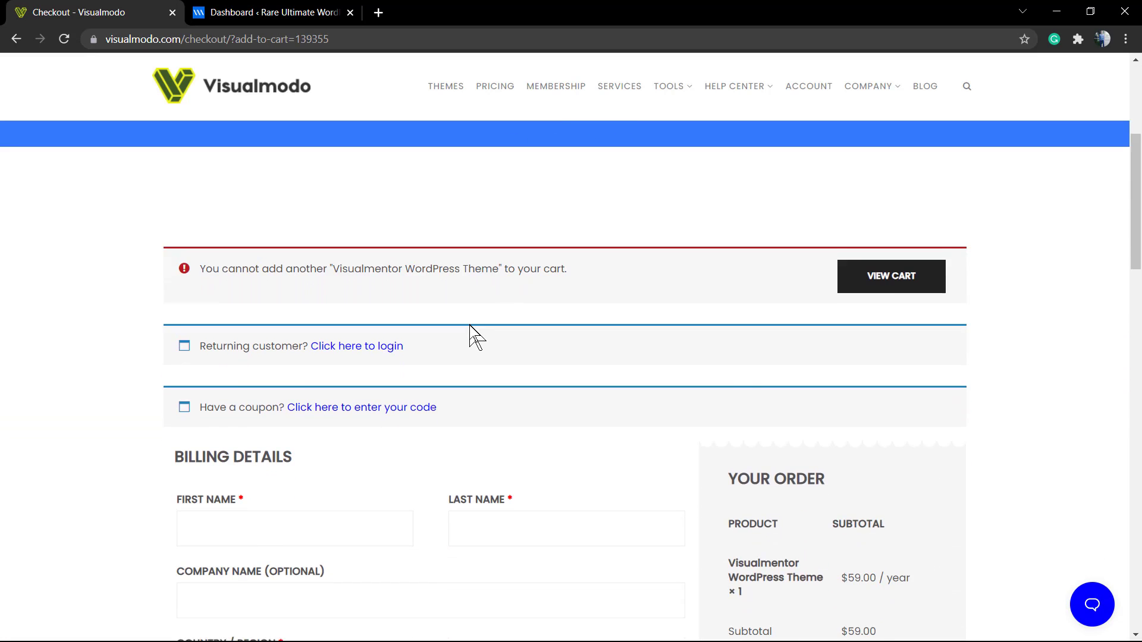
pyautogui.scroll(-5, 474, 333)
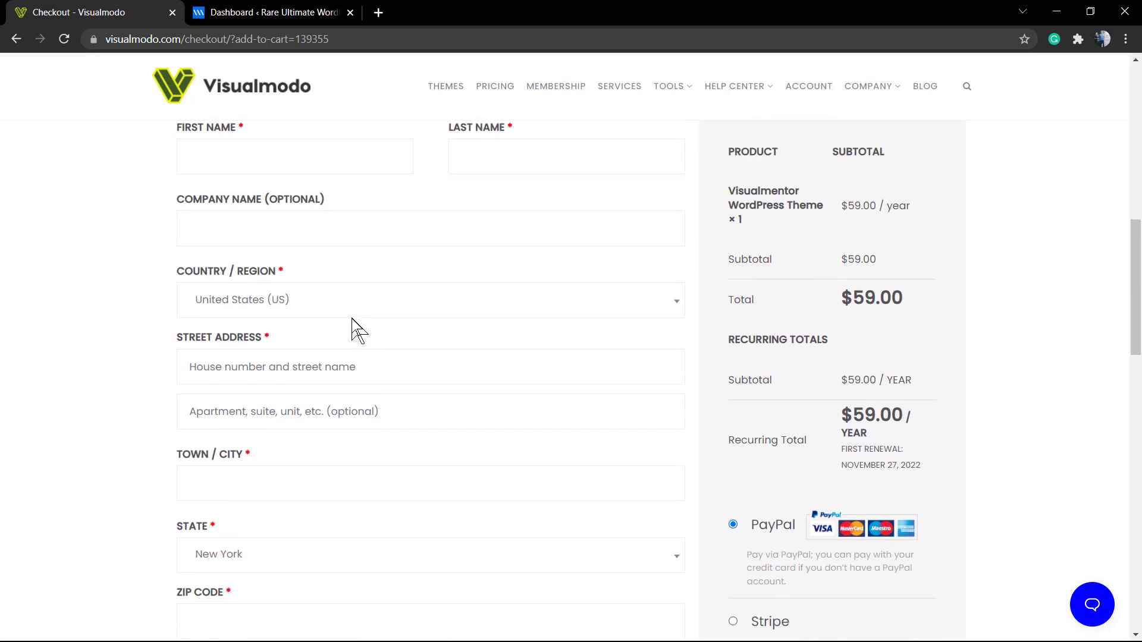
pyautogui.scroll(-11, 440, 327)
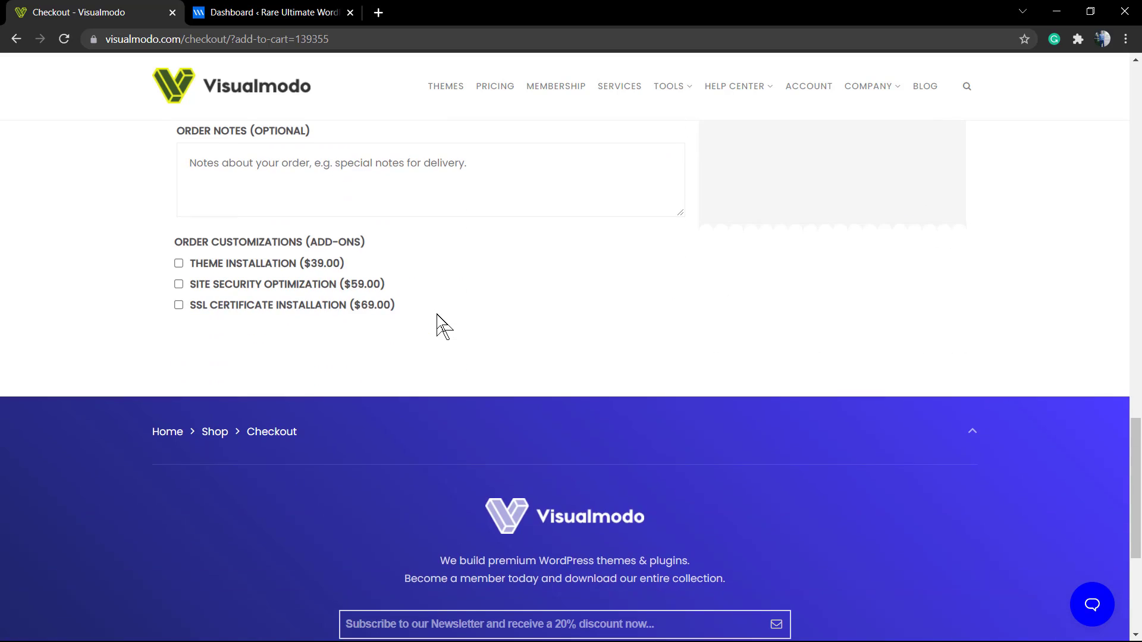
pyautogui.scroll(20, 439, 331)
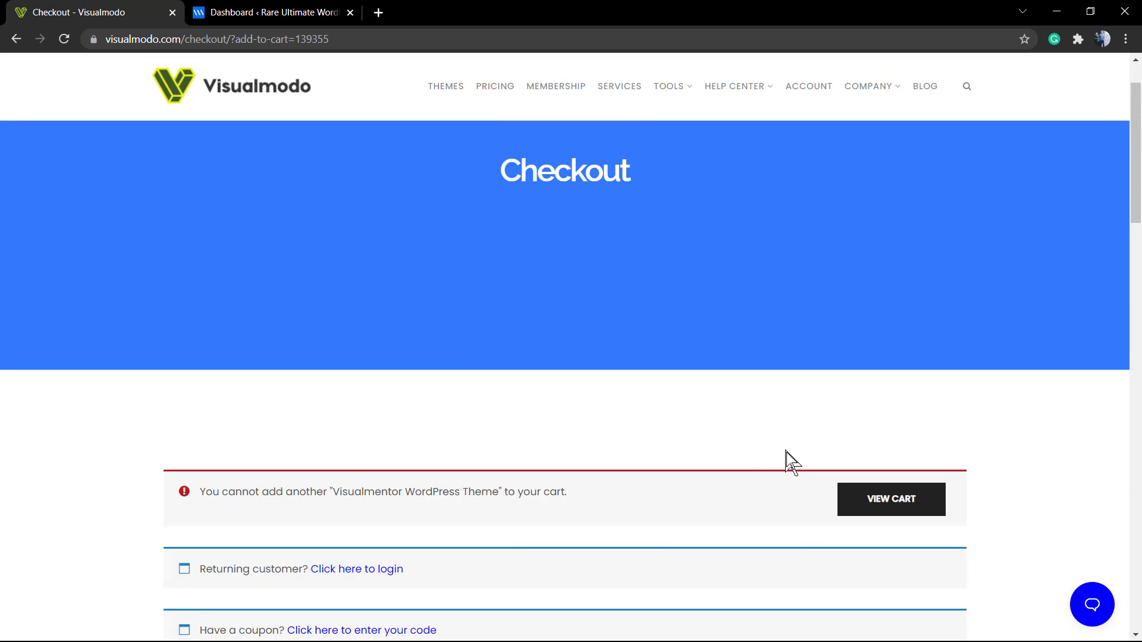
pyautogui.scroll(-1, 768, 451)
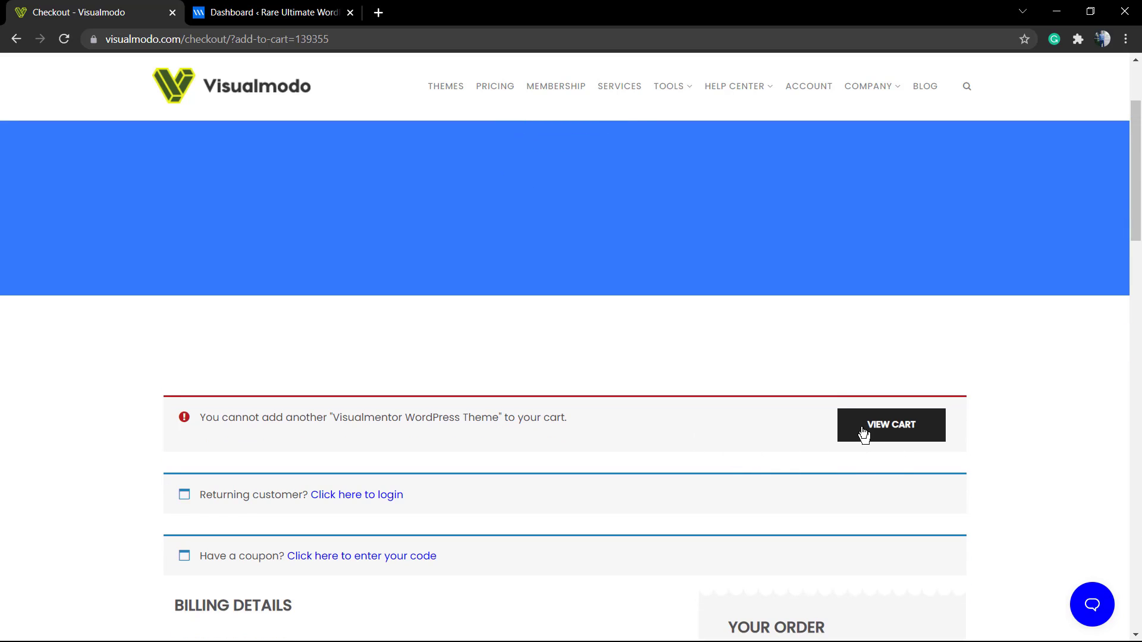
pyautogui.click(862, 435)
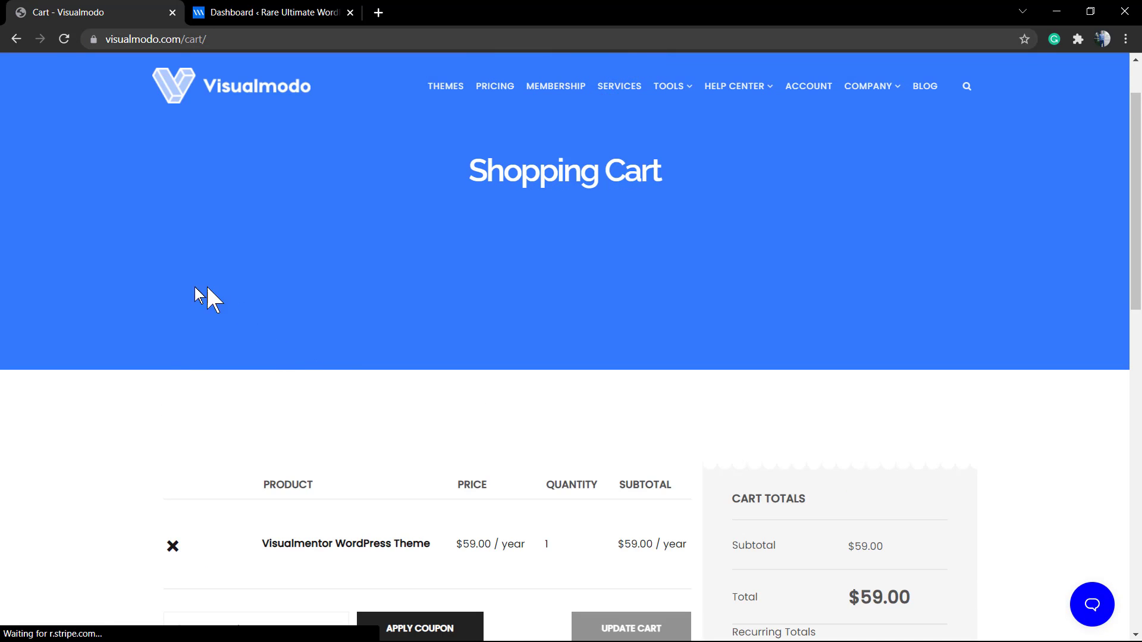
pyautogui.click(173, 546)
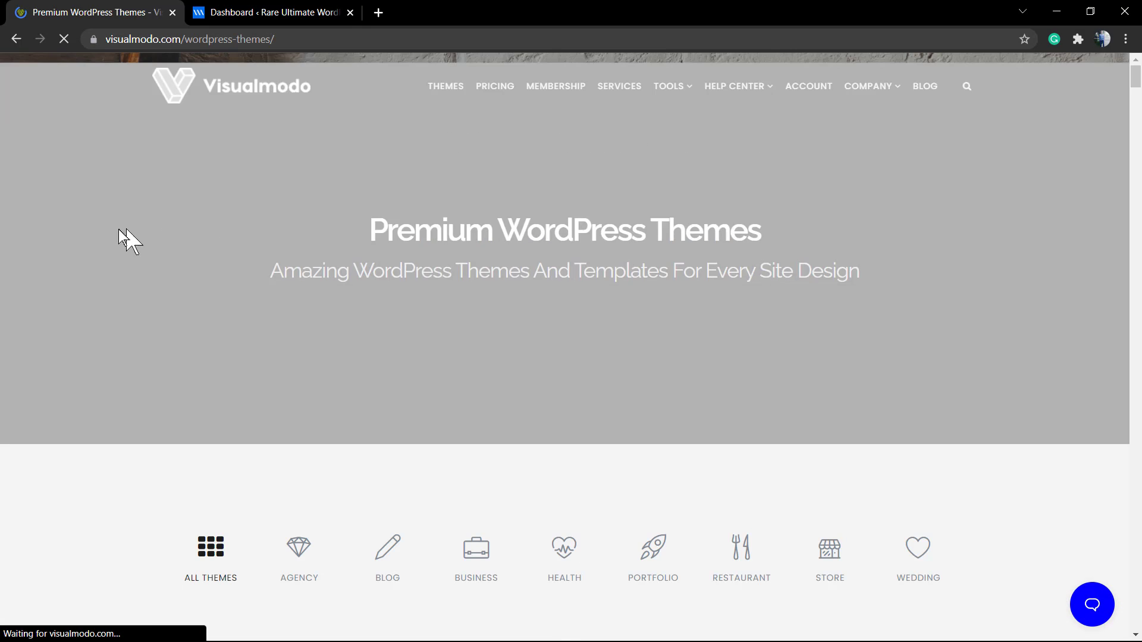
# - Open the VisualMentor theme's page from the themes catalogue and add the 99 USD 1 Year Membership plan to the cart
pyautogui.scroll(-5, 59, 264)
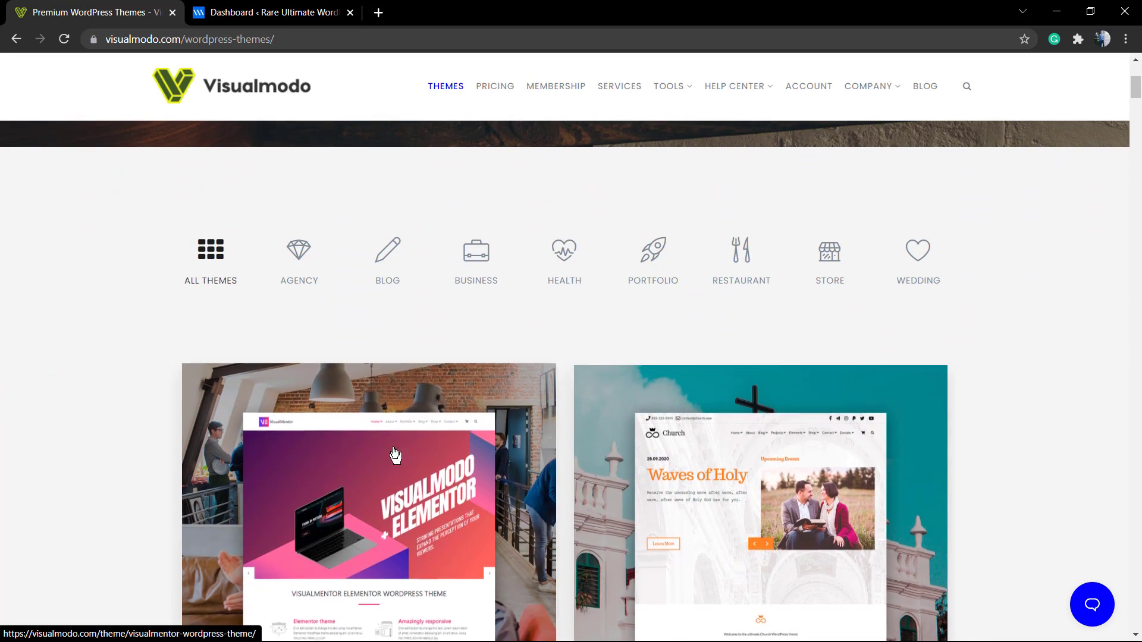
pyautogui.click(395, 455)
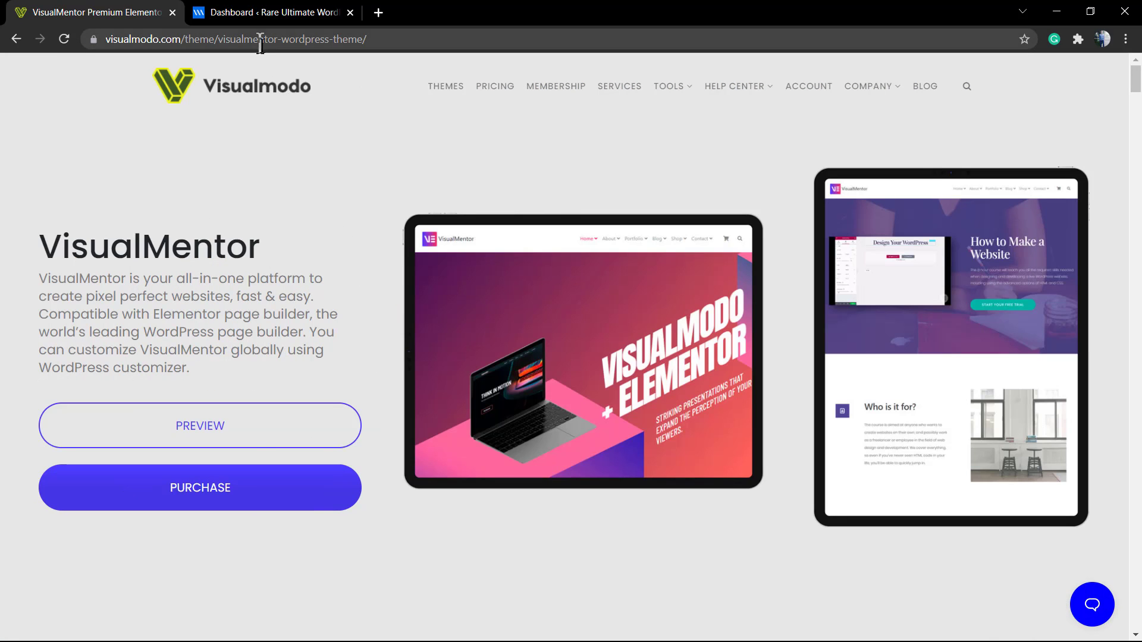
pyautogui.click(247, 494)
pyautogui.scroll(-5, 522, 458)
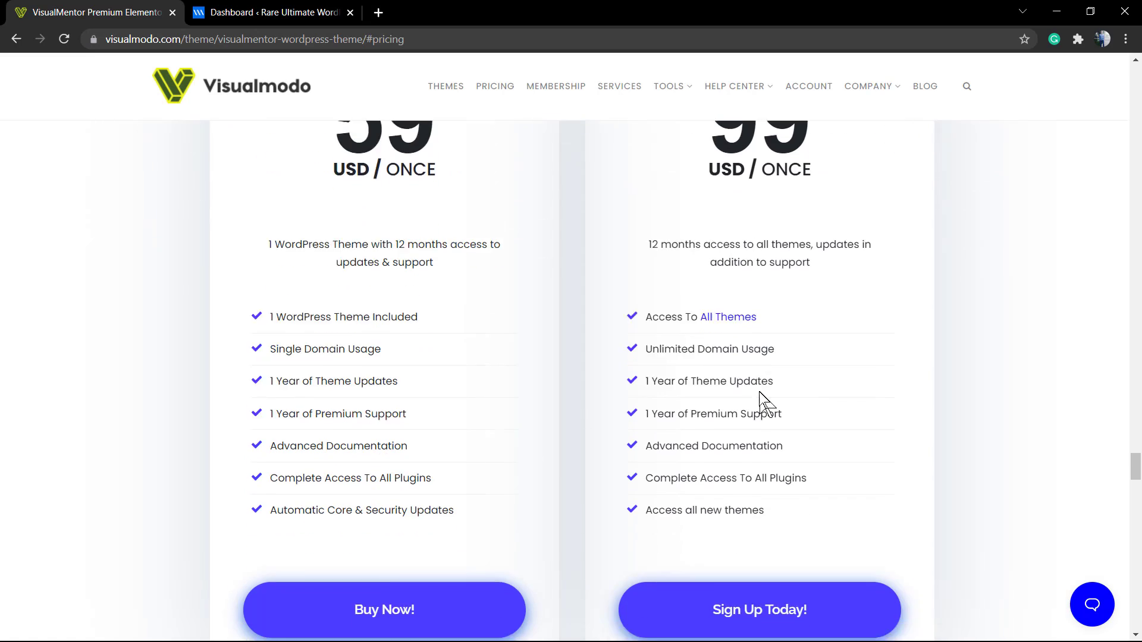
pyautogui.click(751, 489)
pyautogui.click(752, 488)
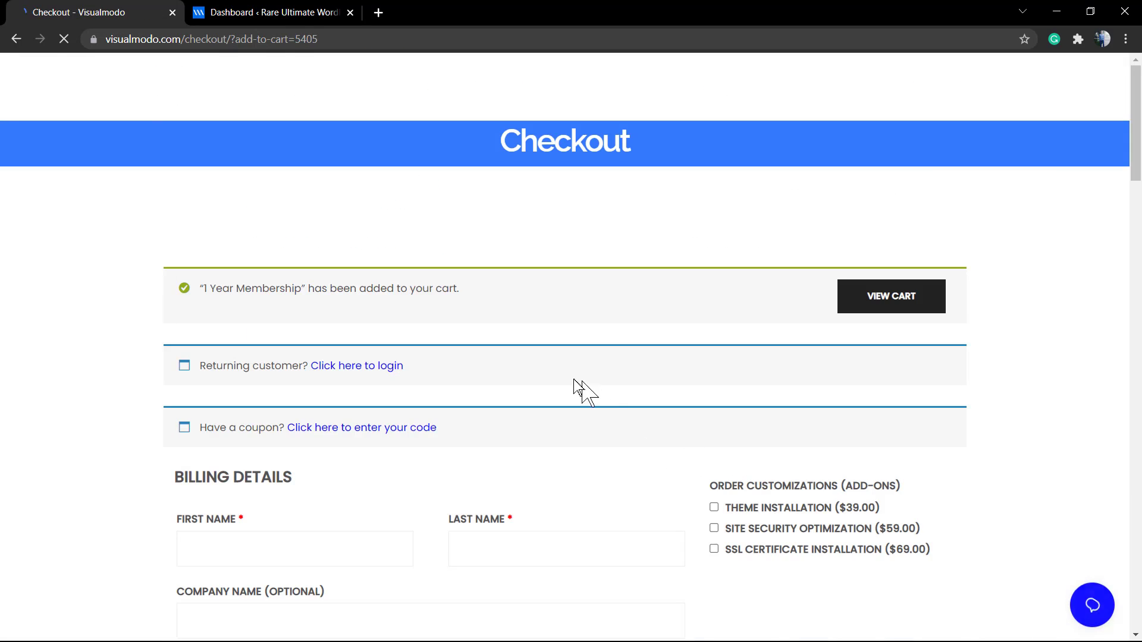
# - Examine the membership checkout page and highlight the /checkout/?add-to-cart=5405 part of its address
pyautogui.scroll(-4, 578, 377)
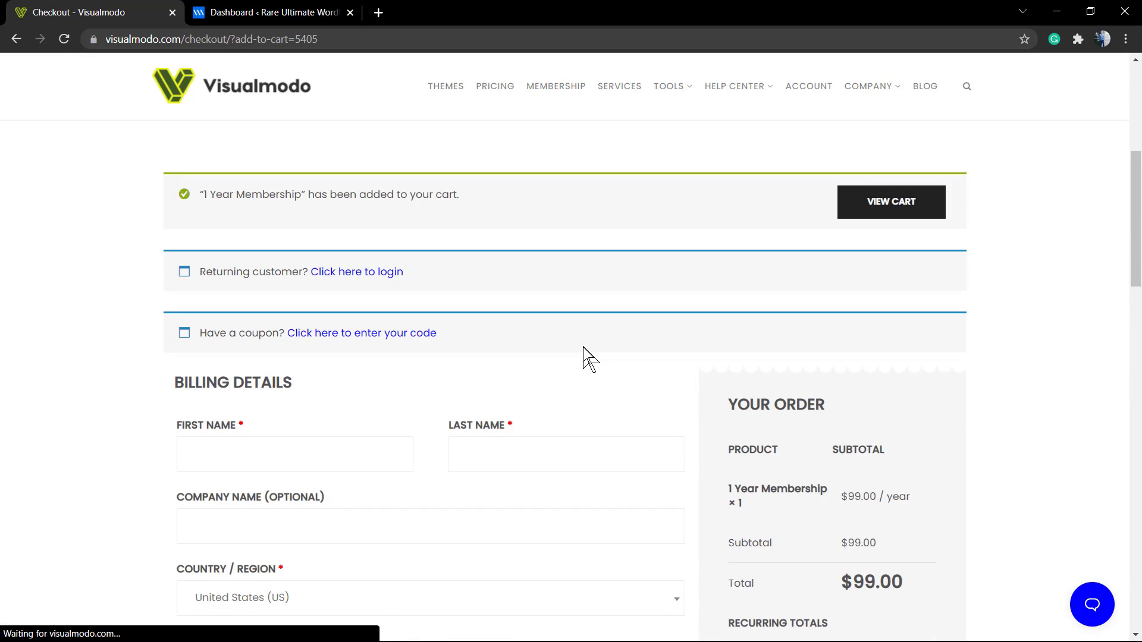
pyautogui.scroll(5, 576, 364)
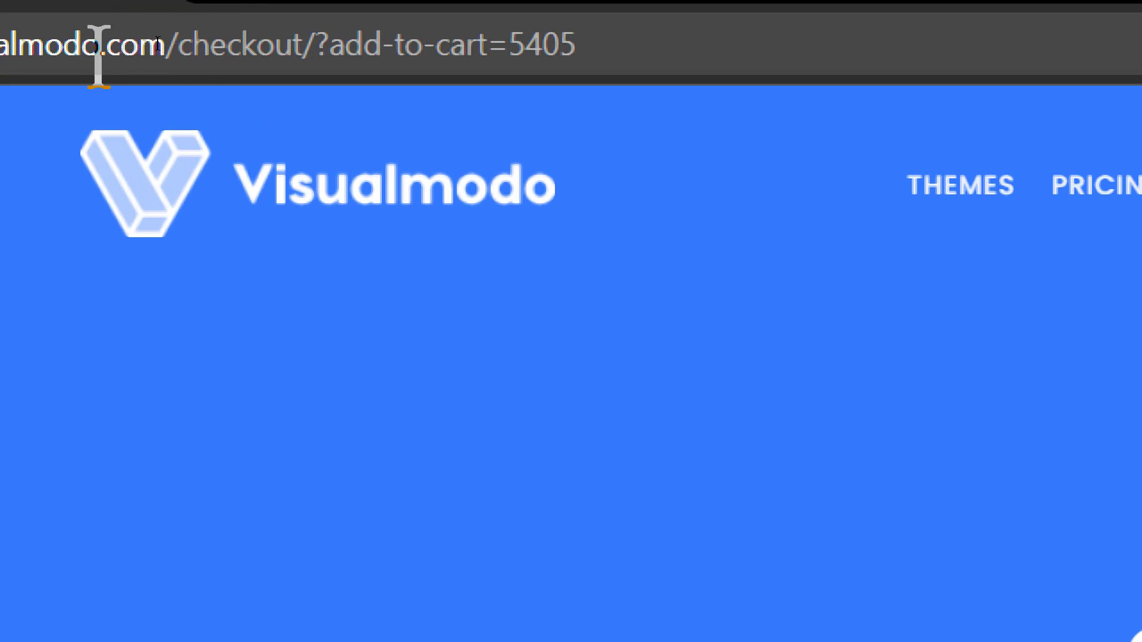
pyautogui.moveTo(165, 43); pyautogui.dragTo(257, 43)
pyautogui.moveTo(336, 43); pyautogui.dragTo(716, 43)
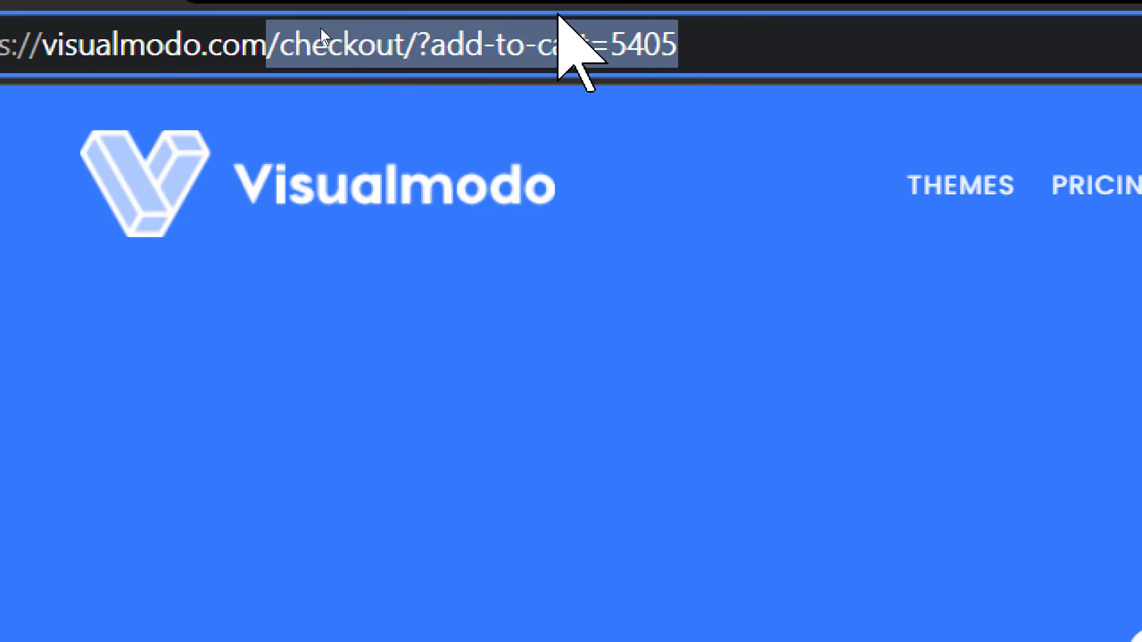
pyautogui.click(675, 52)
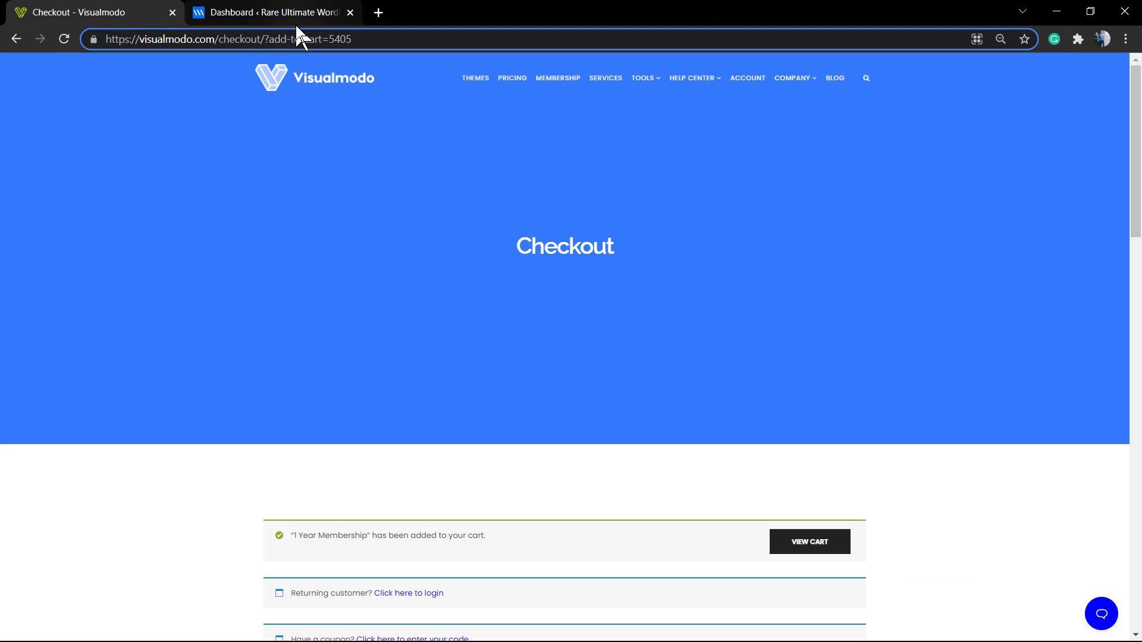
pyautogui.hotkey('ctrl', '+')
pyautogui.hotkey('ctrl', '+')
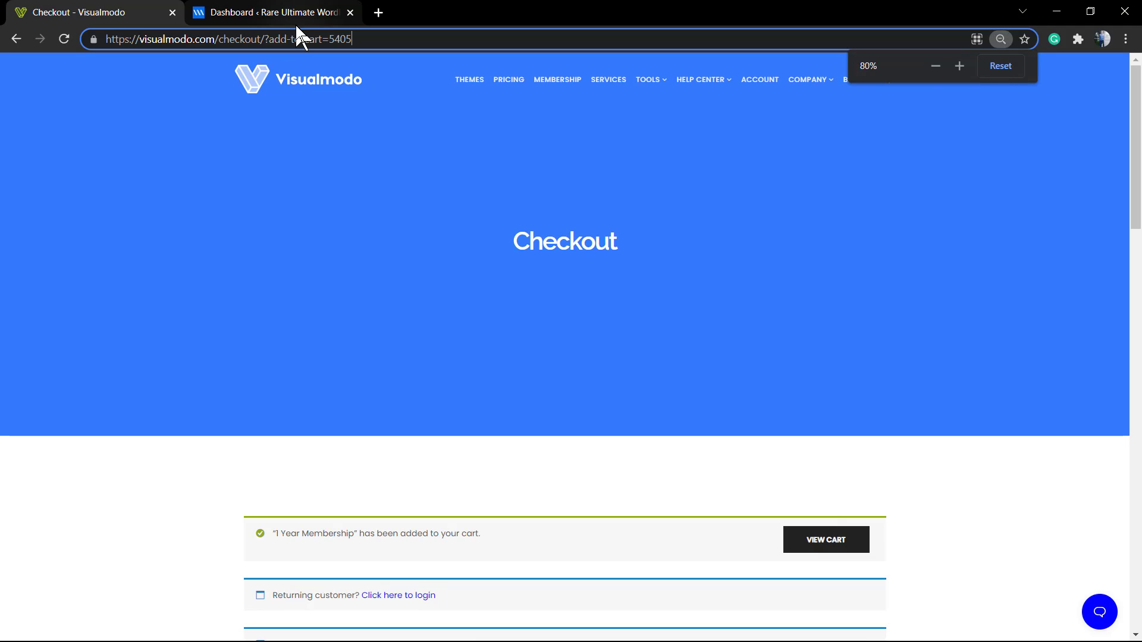
pyautogui.hotkey('ctrl', '+')
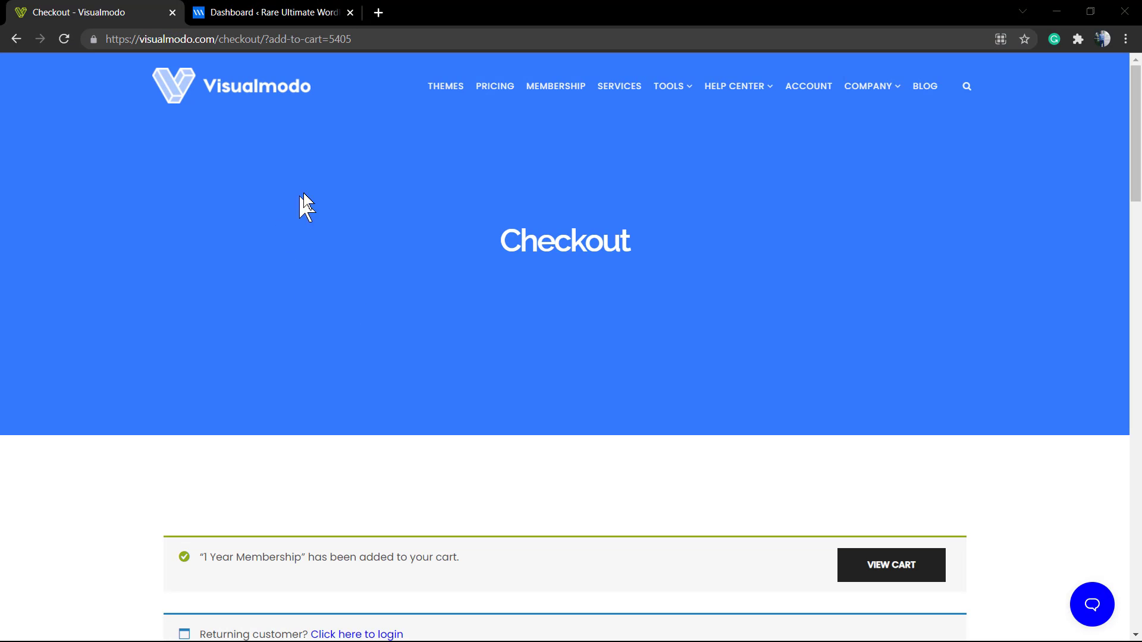
# - Switch to the WordPress dashboard, open the WooCommerce product list, and highlight the Transilis Hiking Backpack's ID
pyautogui.click(272, 16)
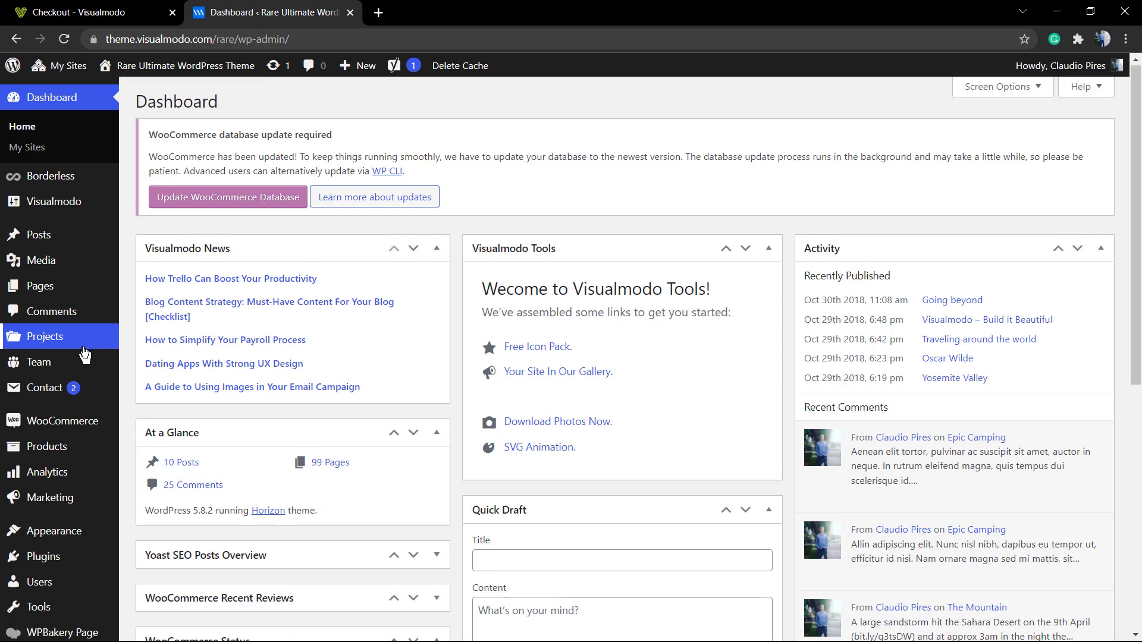
pyautogui.scroll(-1, 71, 357)
pyautogui.click(56, 381)
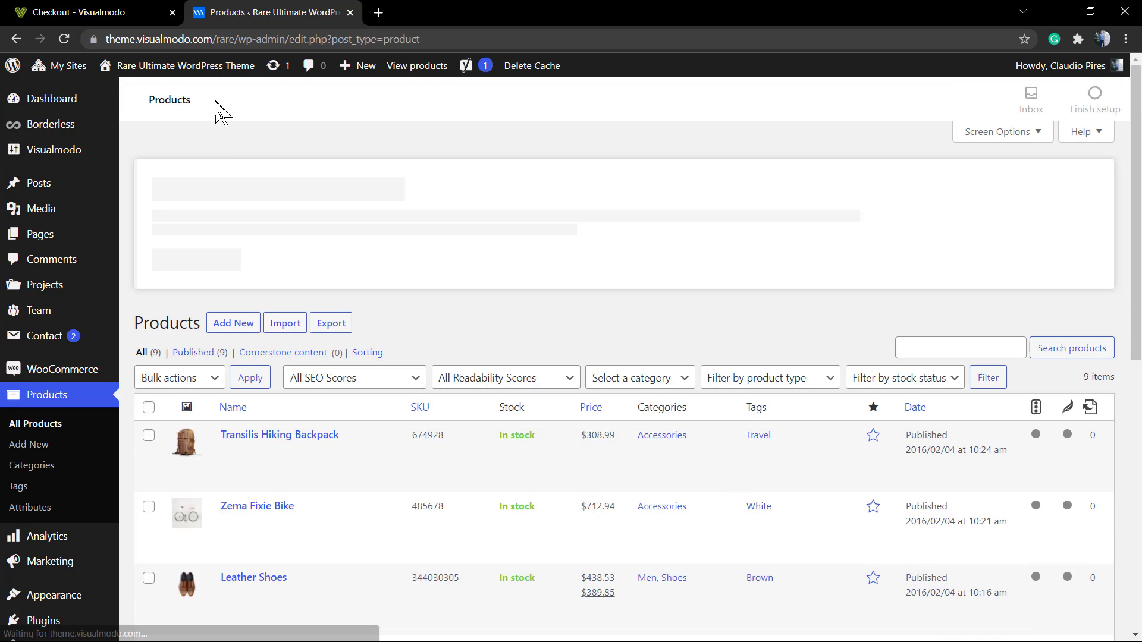
pyautogui.scroll(-1, 366, 452)
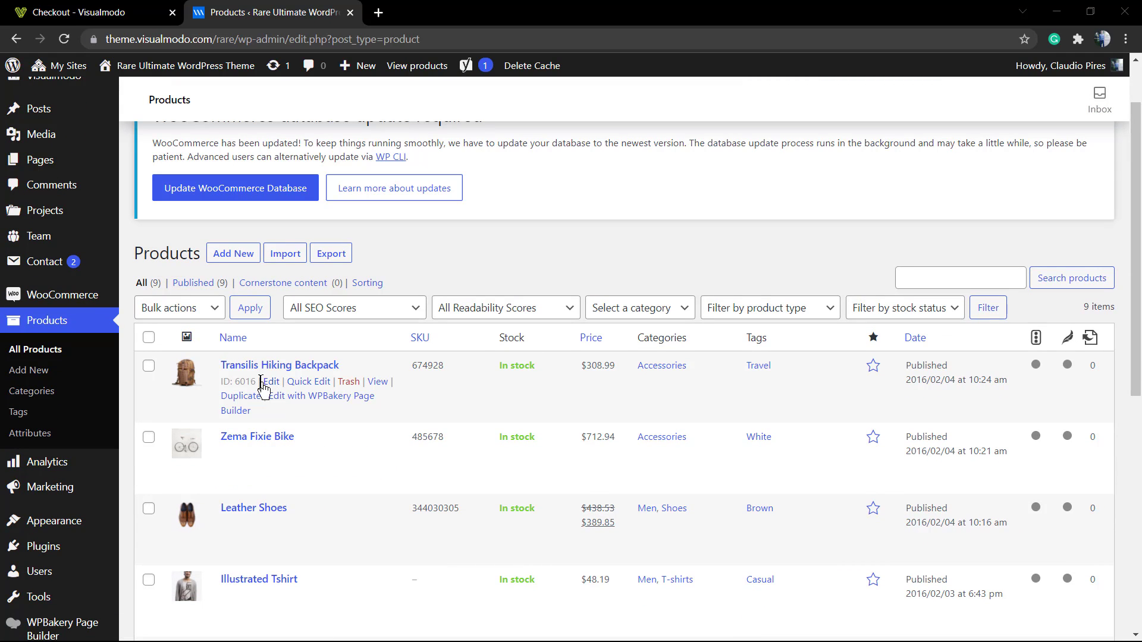
pyautogui.doubleClick(242, 384)
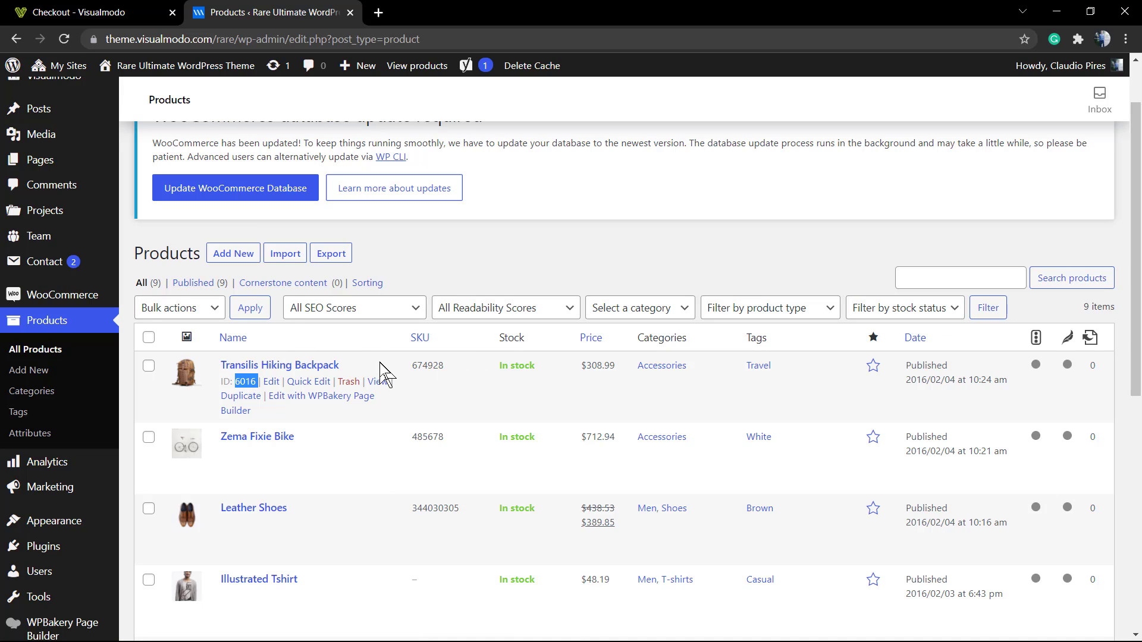
pyautogui.scroll(-1, 380, 372)
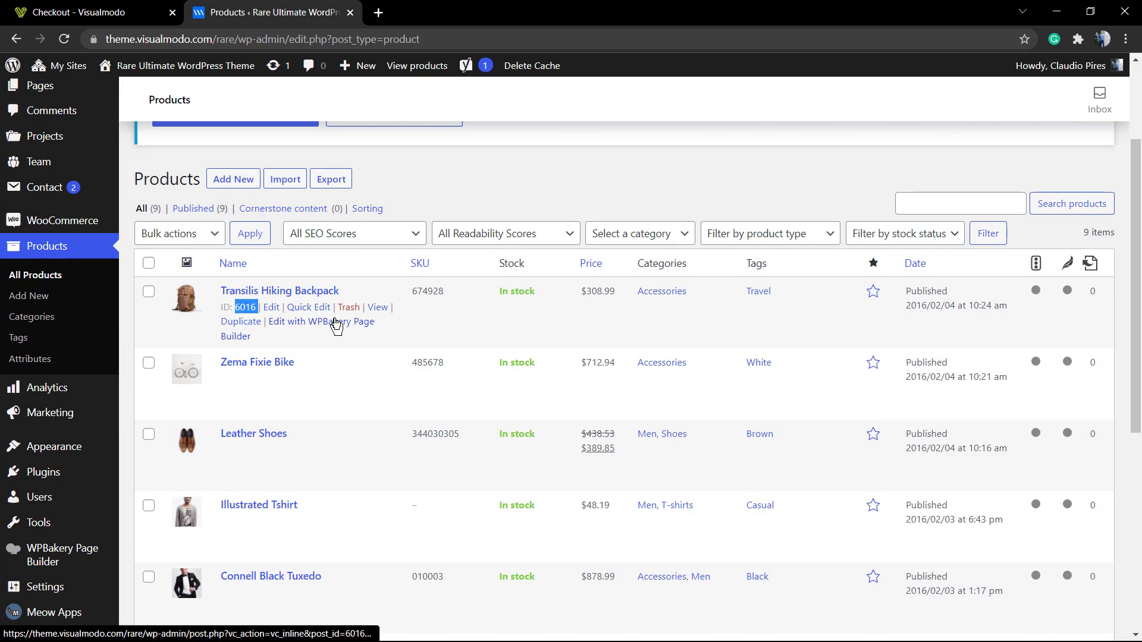
pyautogui.scroll(2, 334, 326)
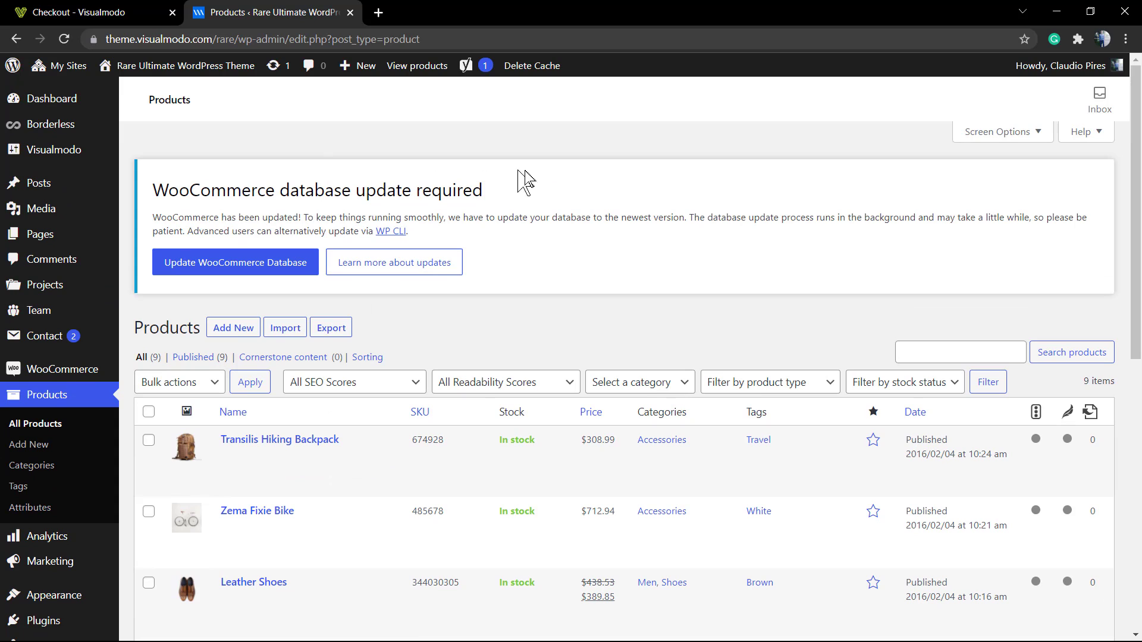
pyautogui.click(151, 12)
pyautogui.click(238, 12)
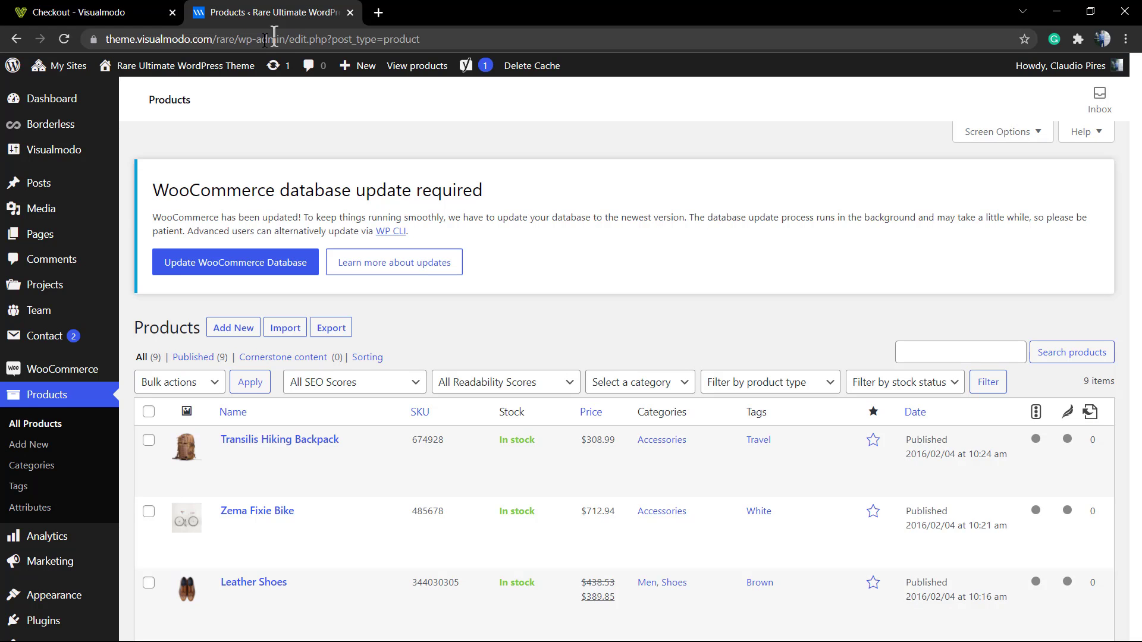
pyautogui.click(89, 12)
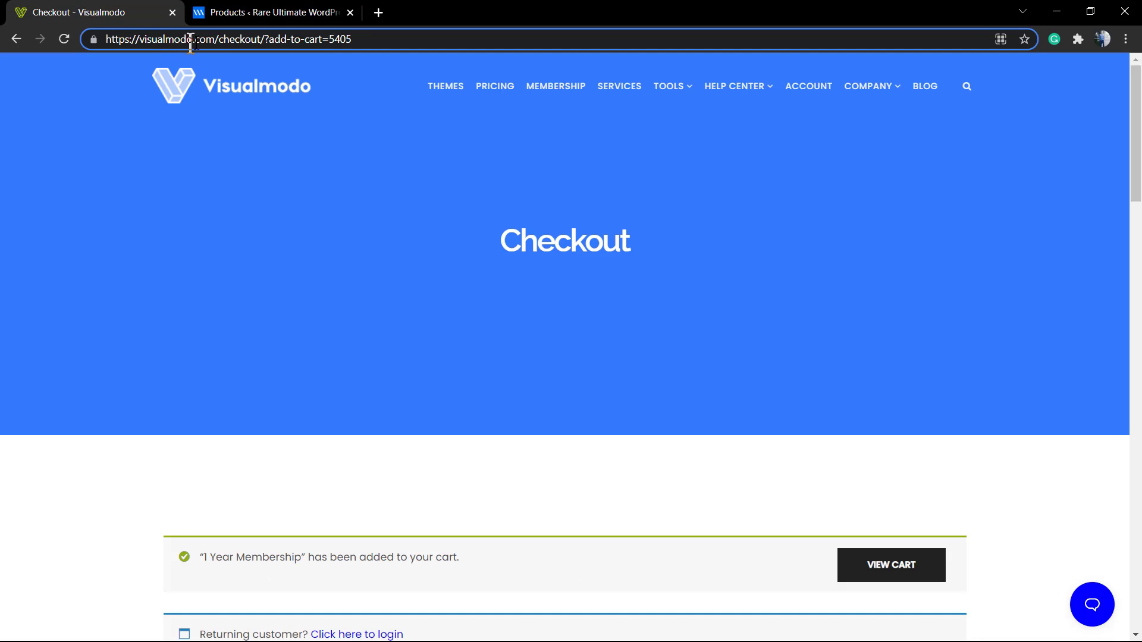
pyautogui.click(268, 13)
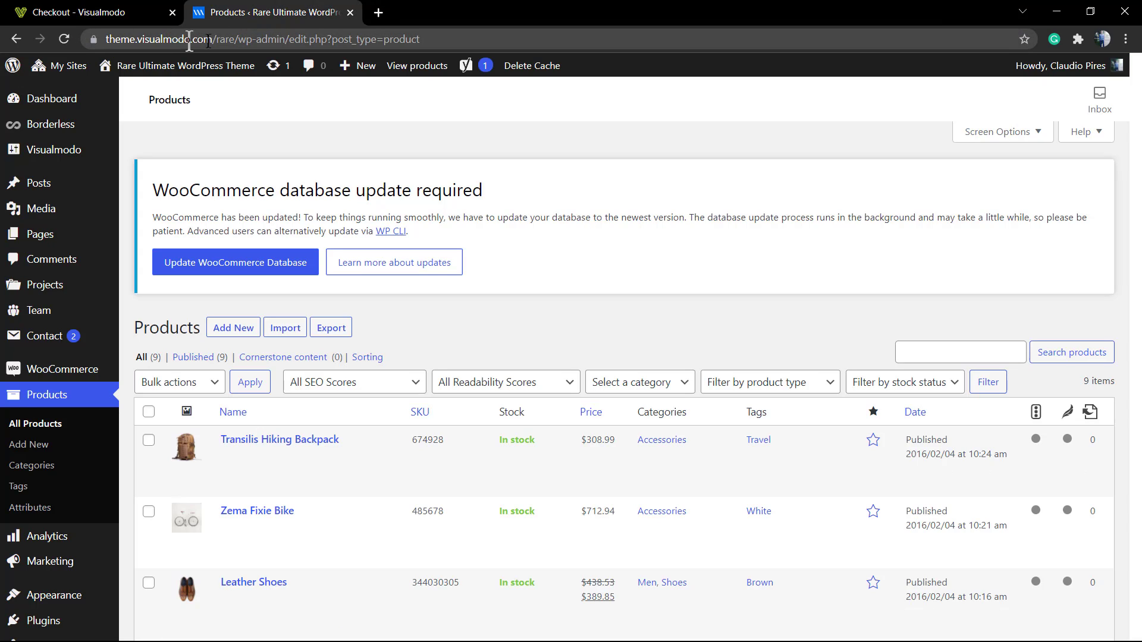
# - Open the Rare site's front end and the new post editor in separate tabs, closing the empty tab
pyautogui.moveTo(148, 65)
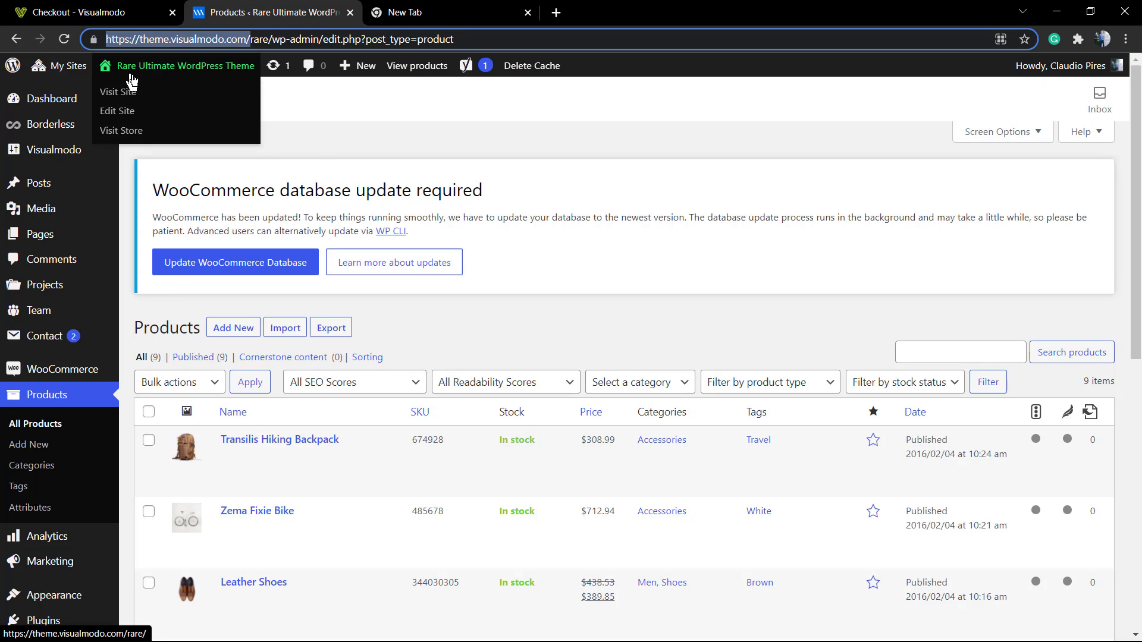
pyautogui.middleClick(141, 93)
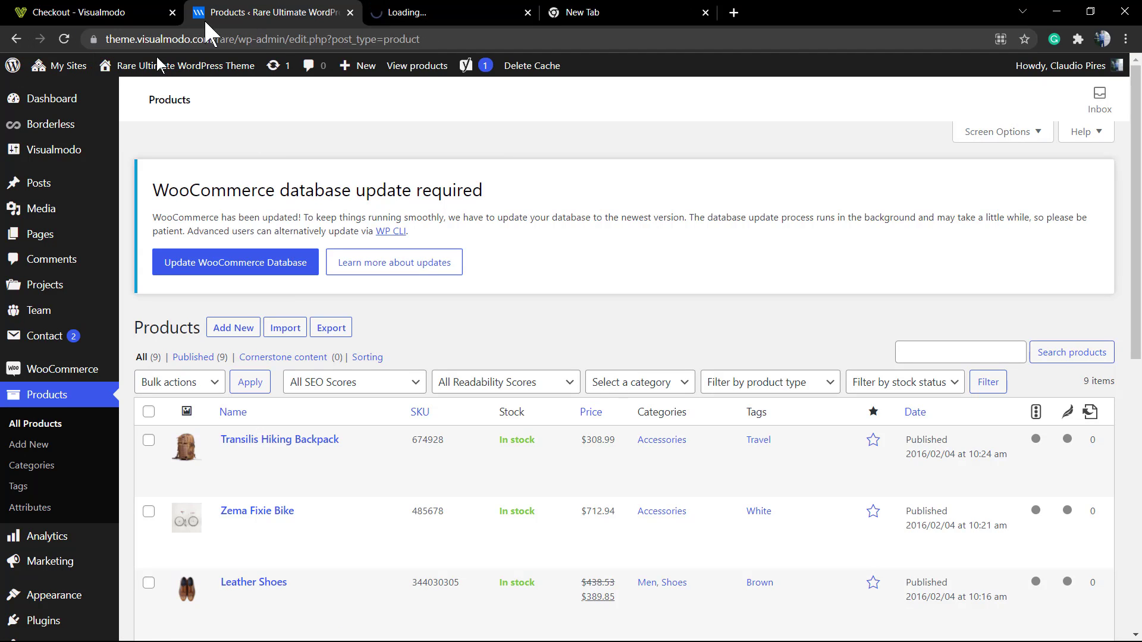
pyautogui.moveTo(84, 184)
pyautogui.rightClick(133, 206)
pyautogui.click(158, 215)
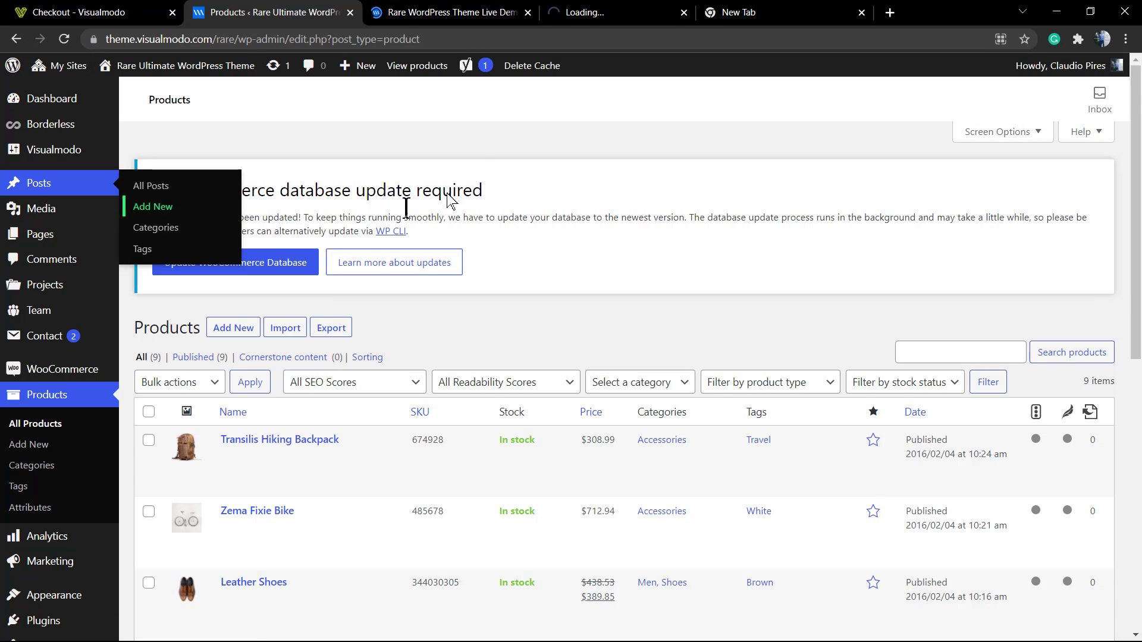
pyautogui.moveTo(550, 24); pyautogui.dragTo(416, 27)
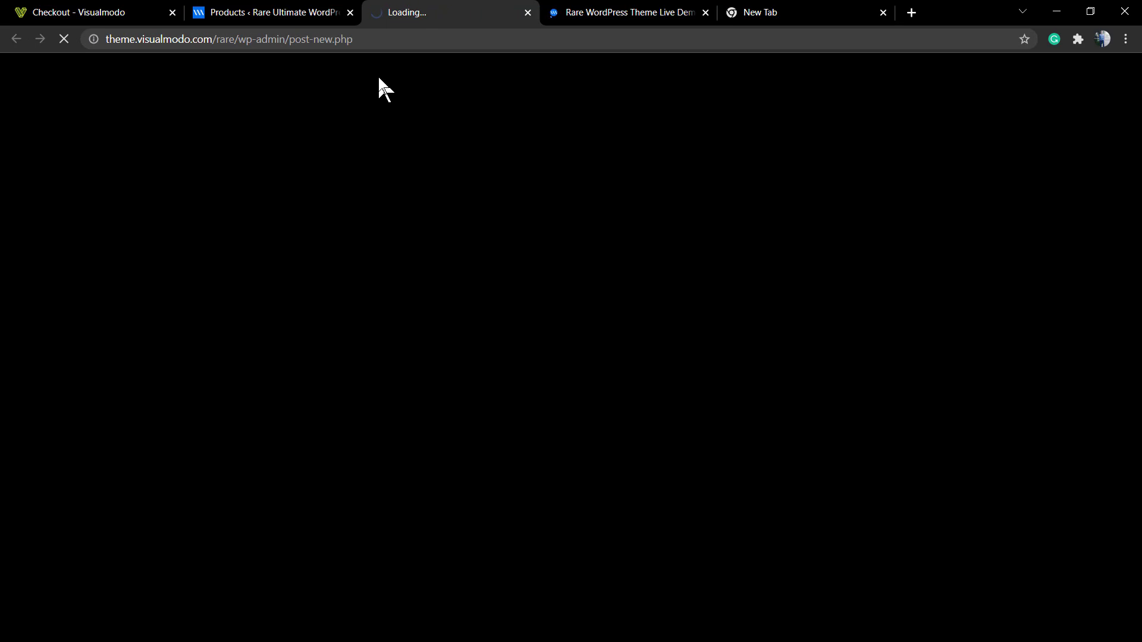
pyautogui.click(883, 13)
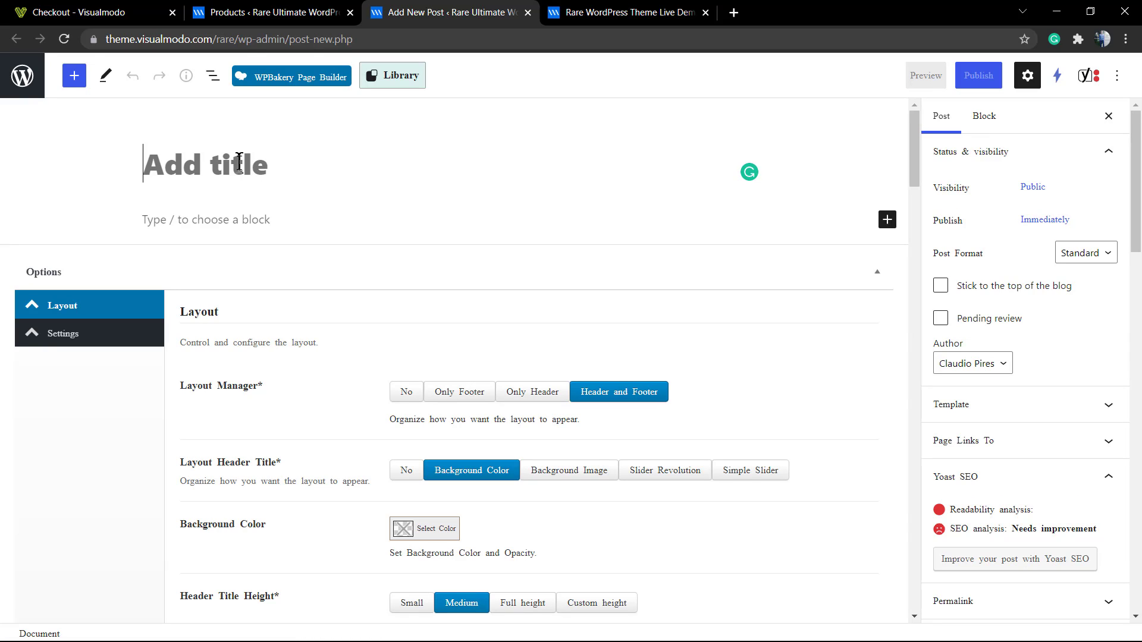
# - Title the new post "WooCommerce Custom Link To Checkout"
pyautogui.write('WooCommerce ')
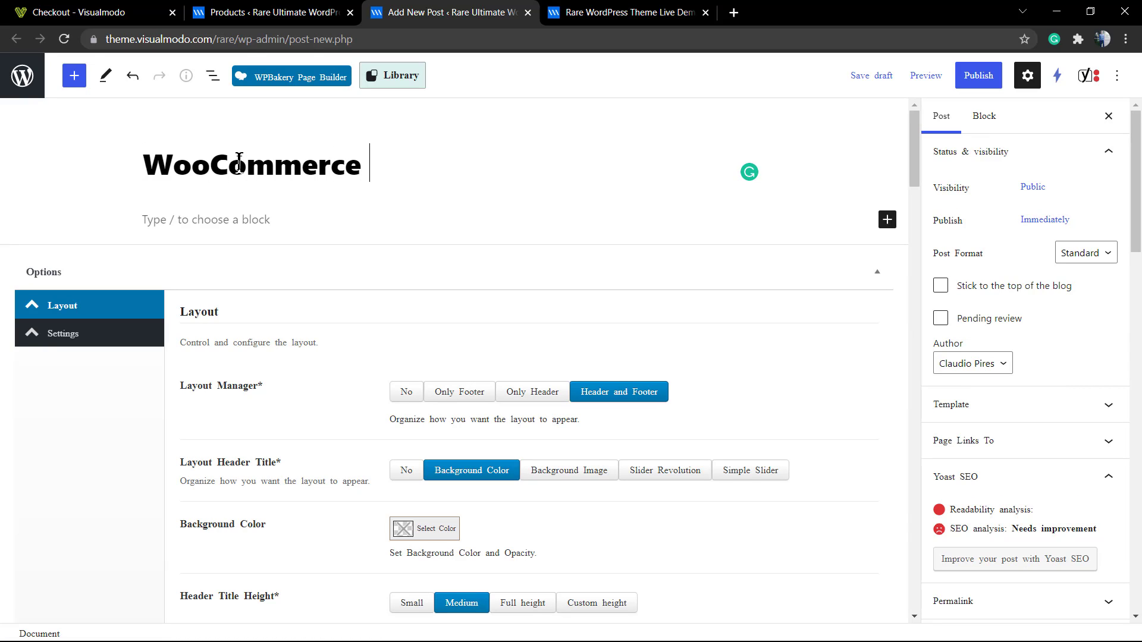
pyautogui.write('Custom Link ')
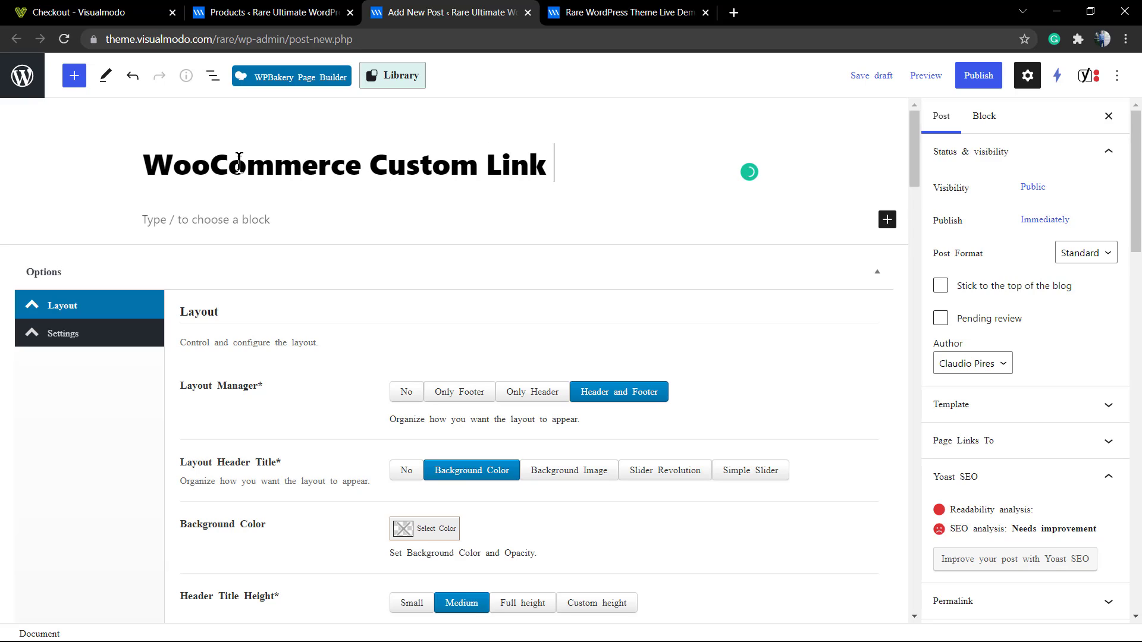
pyautogui.write('To Checkout')
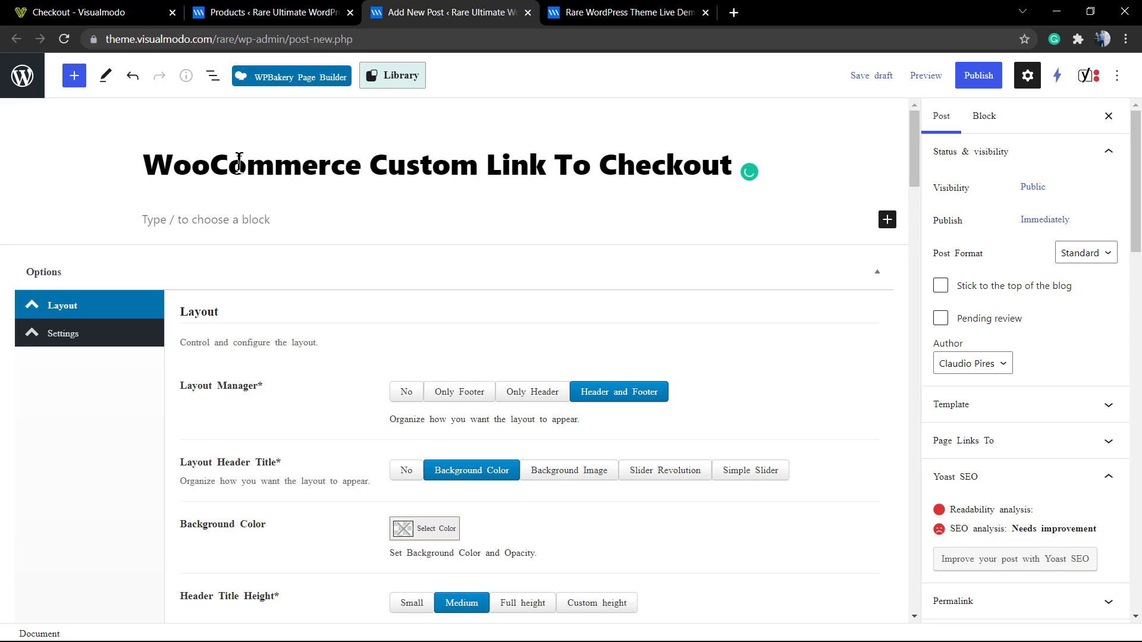
pyautogui.click(233, 221)
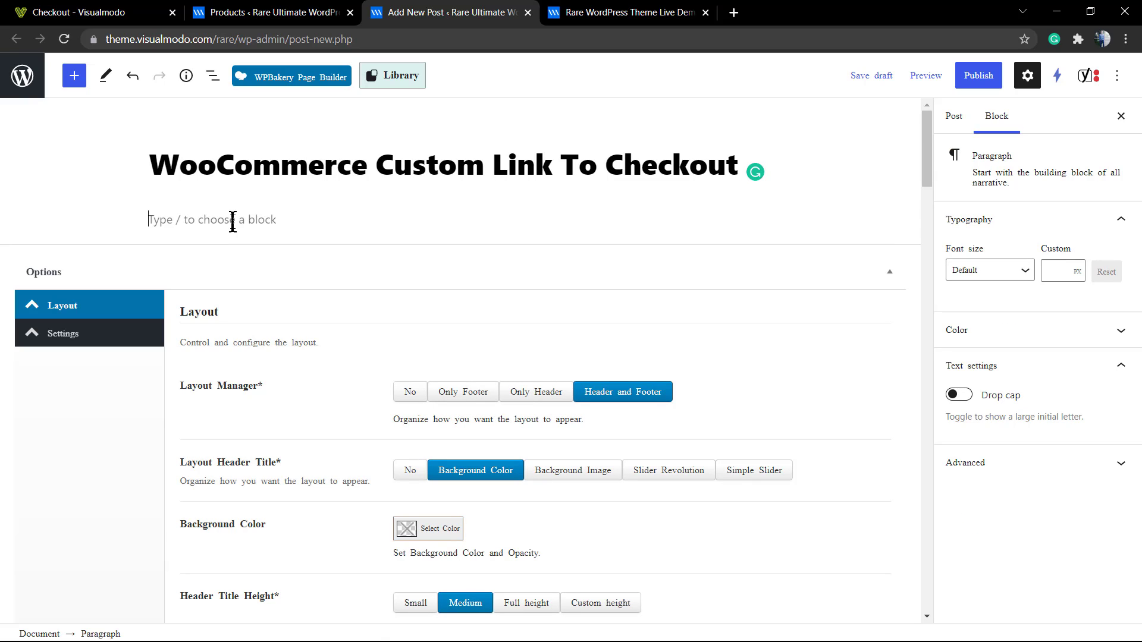
pyautogui.write('https://theme.visualmodo.com')
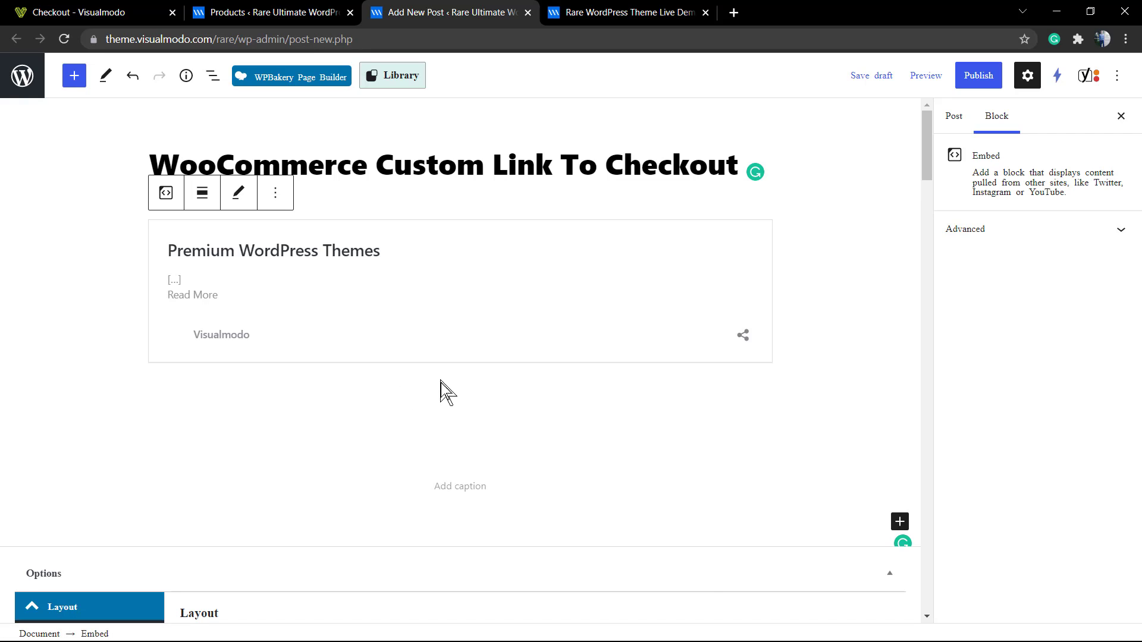
pyautogui.click(275, 193)
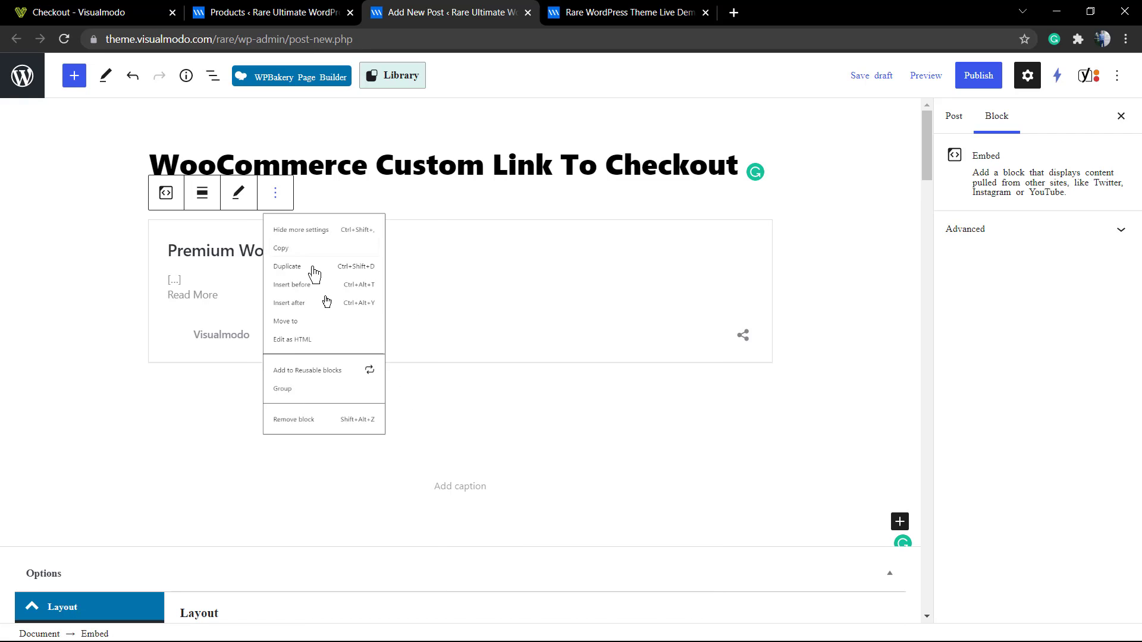
pyautogui.click(348, 523)
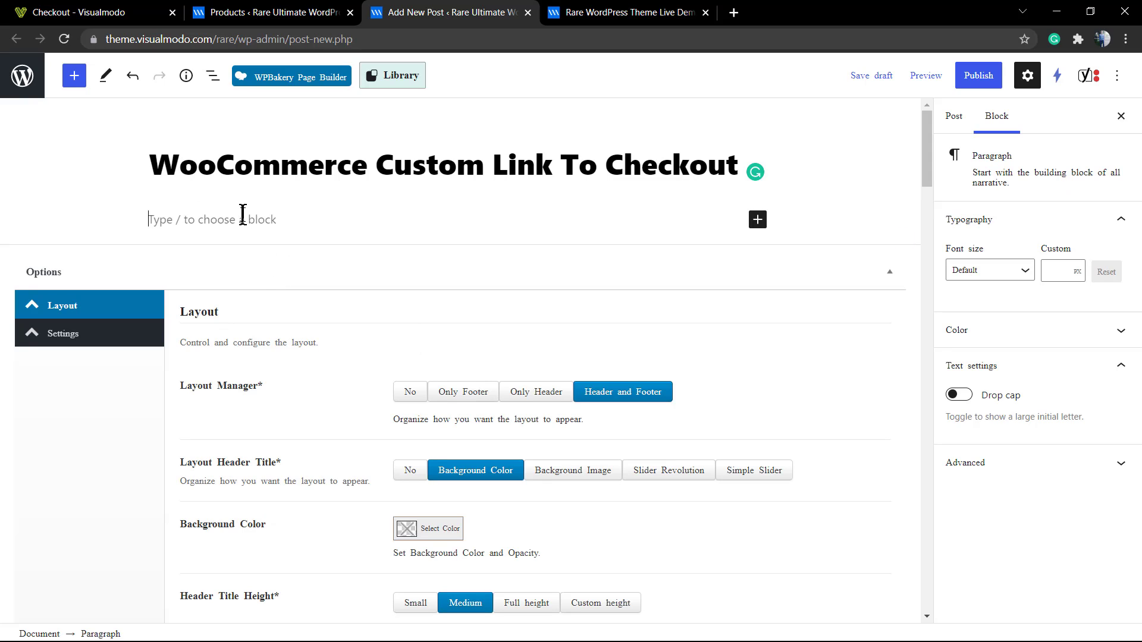
pyautogui.write('Button link URL')
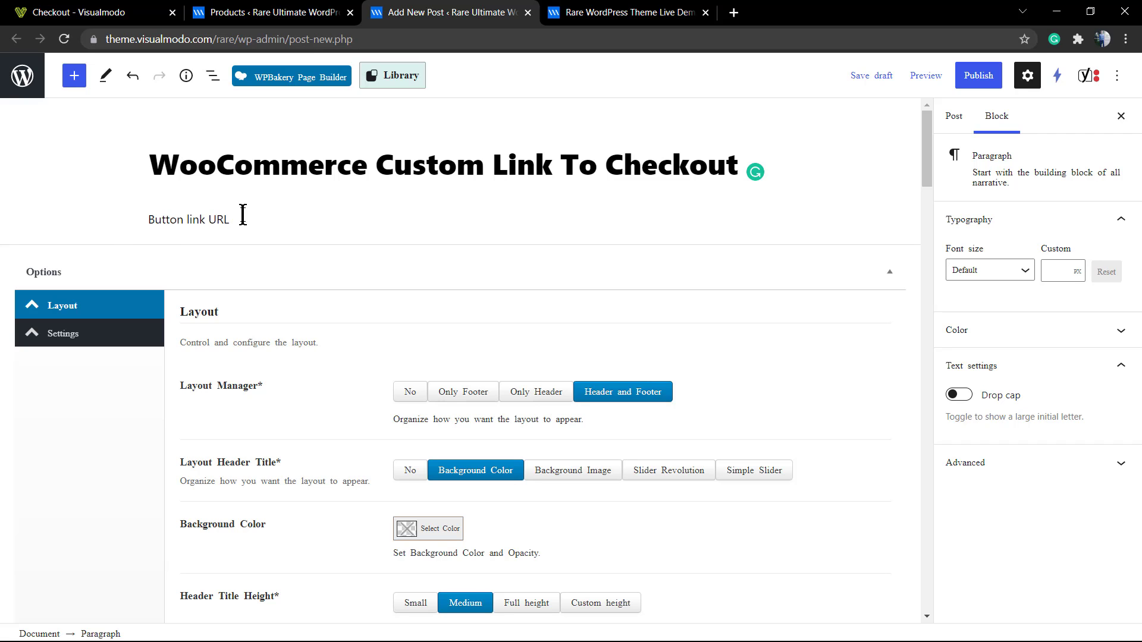
pyautogui.hotkey('ctrl', '+')
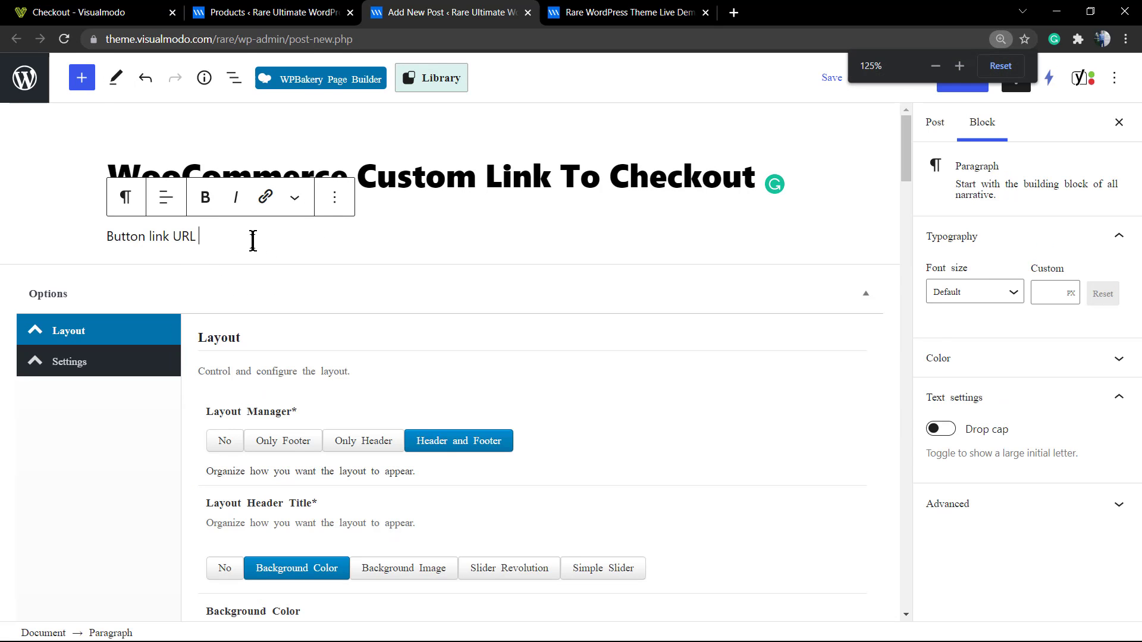
pyautogui.hotkey('ctrl', '+')
pyautogui.write('https://theme.visualmodo.com/')
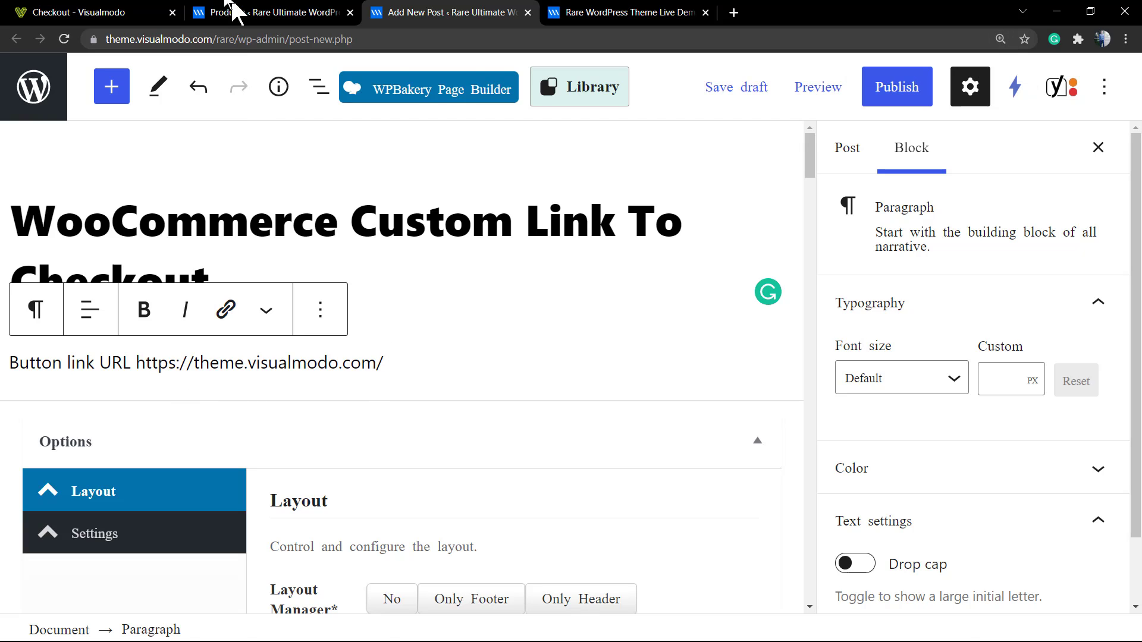
# - Append the checkout/?add-to-cart= ending copied from the Visualmodo checkout address to the post's URL, and set its product ID to 6016
pyautogui.click(127, 11)
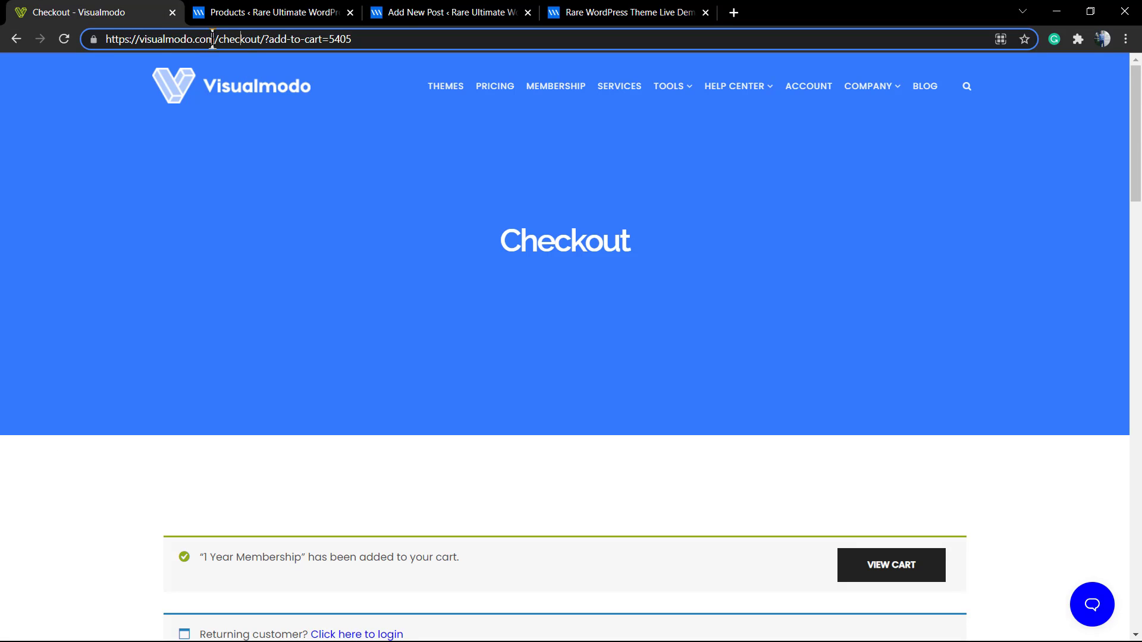
pyautogui.moveTo(220, 40); pyautogui.dragTo(371, 28)
pyautogui.hotkey('ctrl', 'c')
pyautogui.click(342, 10)
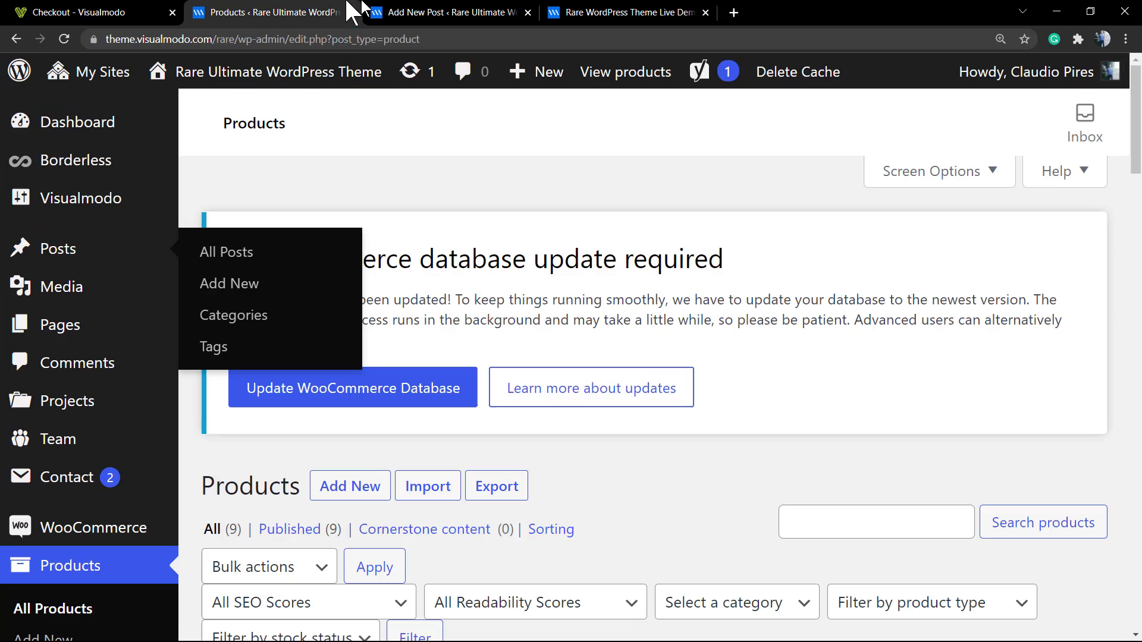
pyautogui.click(402, 18)
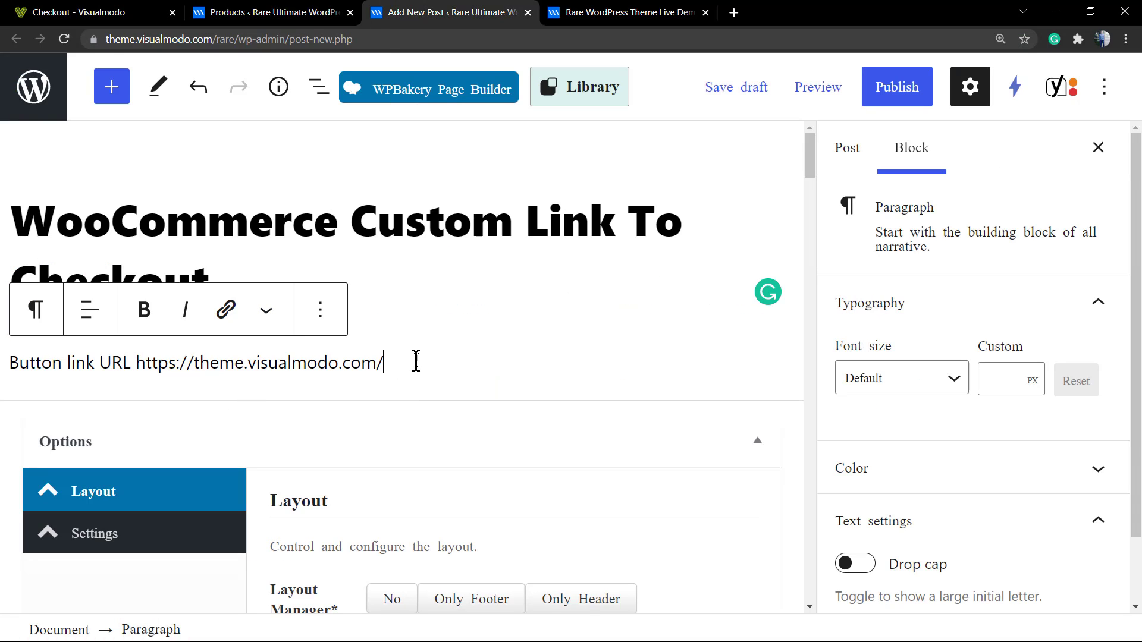
pyautogui.hotkey('ctrl', 'v')
pyautogui.doubleClick(596, 364)
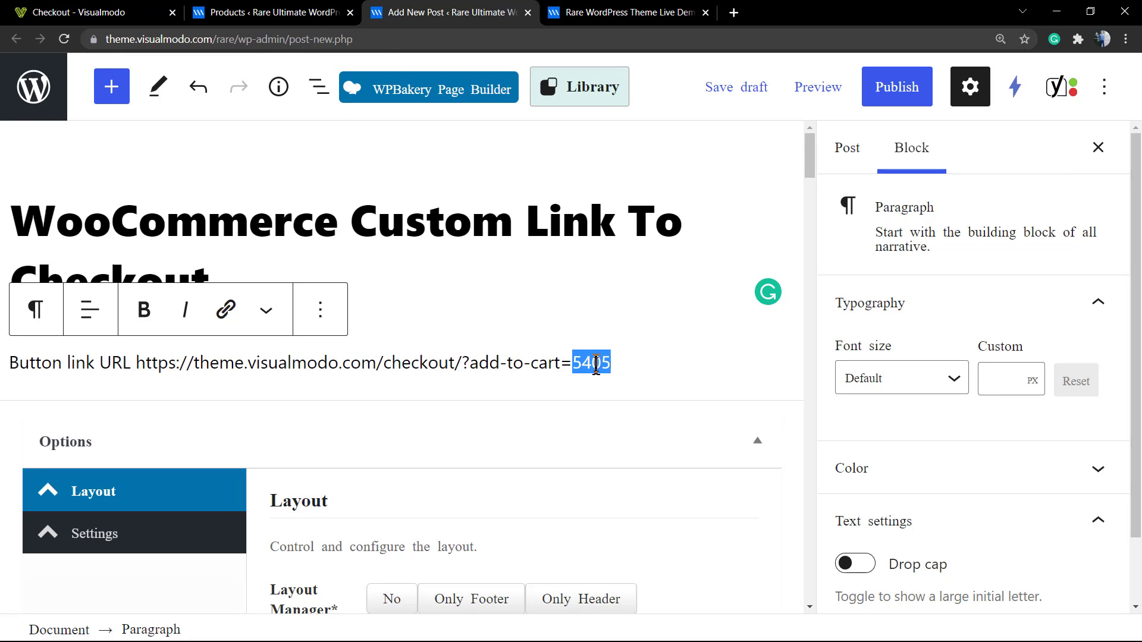
pyautogui.write('6016')
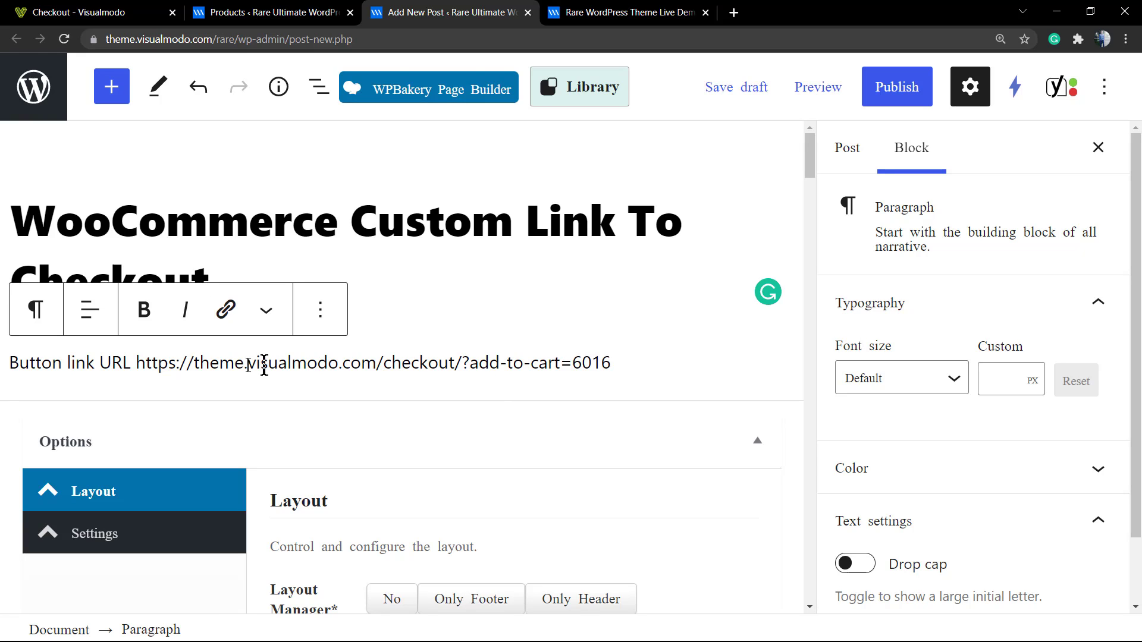
# - Copy the full checkout link from the post and try opening it in the Rare front-end tab
pyautogui.moveTo(134, 366); pyautogui.dragTo(611, 364)
pyautogui.hotkey('ctrl', 'c')
pyautogui.click(178, 369)
pyautogui.moveTo(136, 363); pyautogui.dragTo(392, 356)
pyautogui.doubleClick(385, 361)
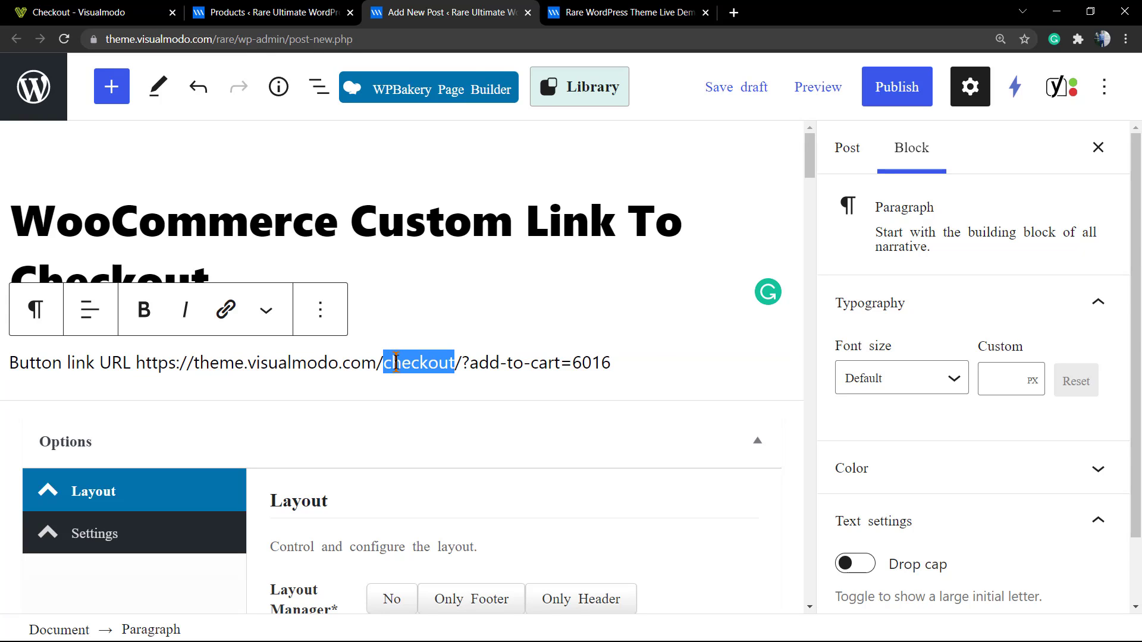
pyautogui.moveTo(463, 364); pyautogui.dragTo(142, 362)
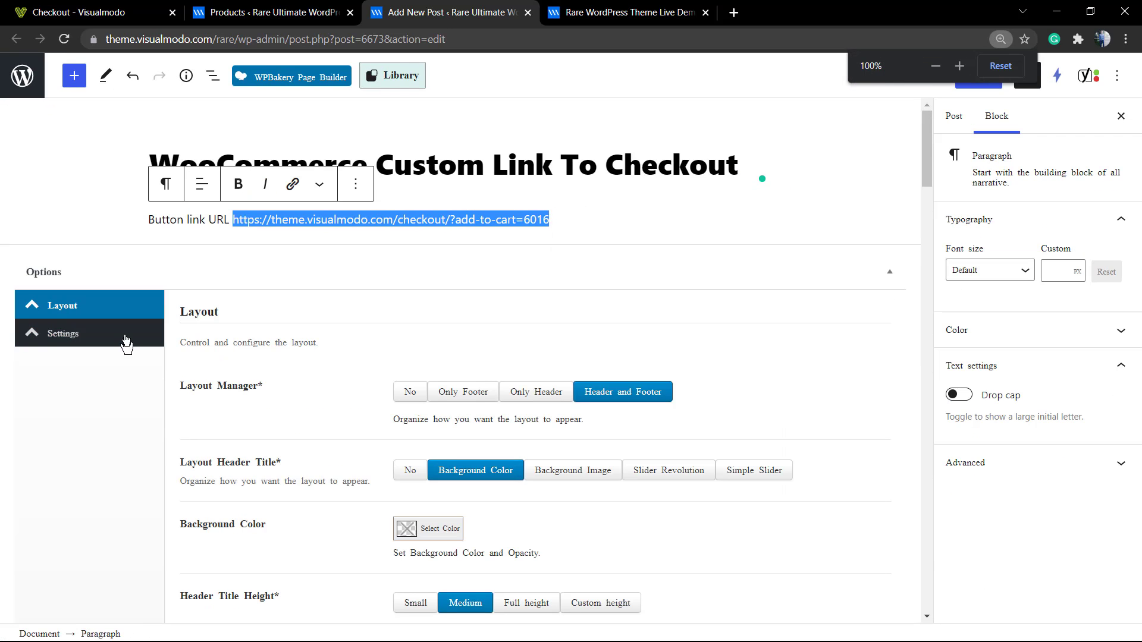
pyautogui.click(595, 12)
pyautogui.click(541, 39)
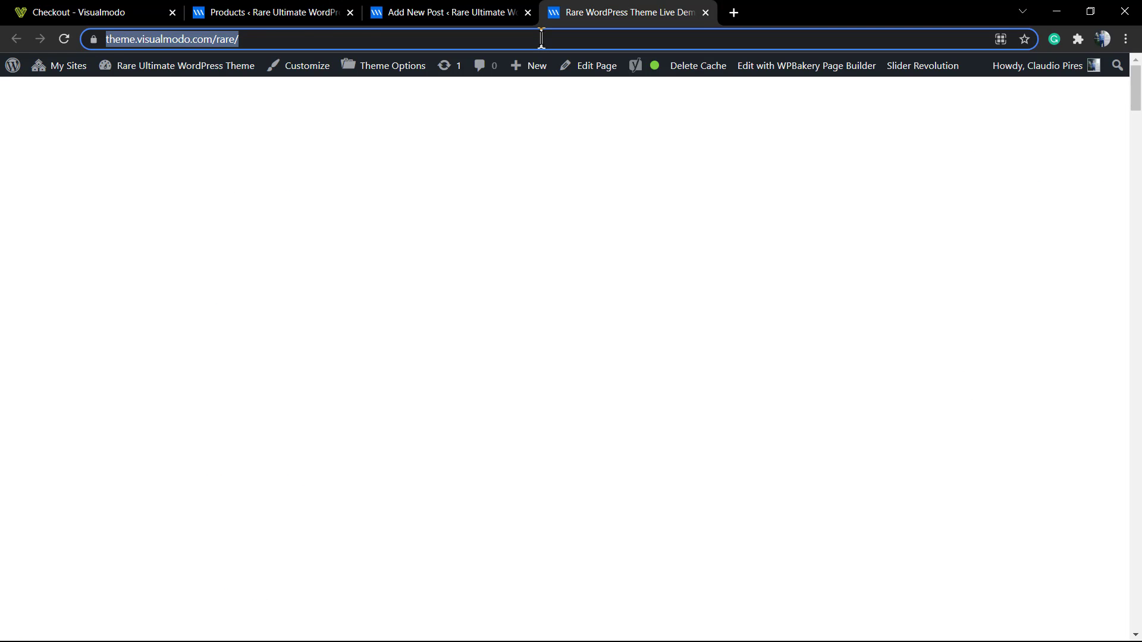
pyautogui.hotkey('ctrl', 'v')
pyautogui.press('Return')
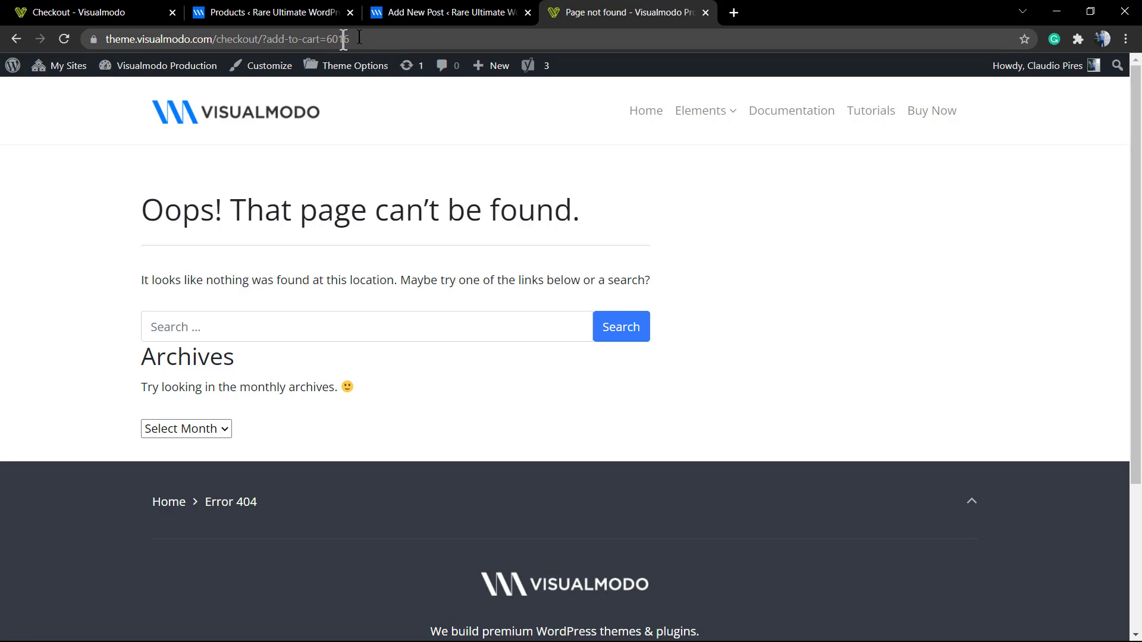
# - Insert rare/ before checkout in the post's link and copy the full corrected URL
pyautogui.click(423, 15)
pyautogui.click(588, 12)
pyautogui.click(448, 12)
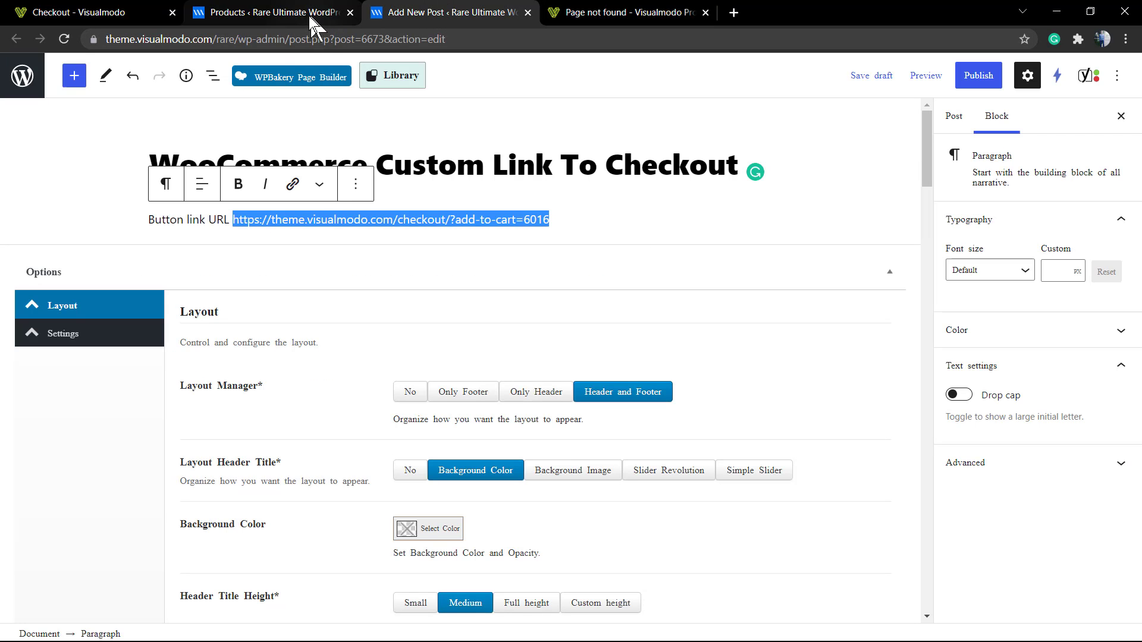
pyautogui.click(298, 220)
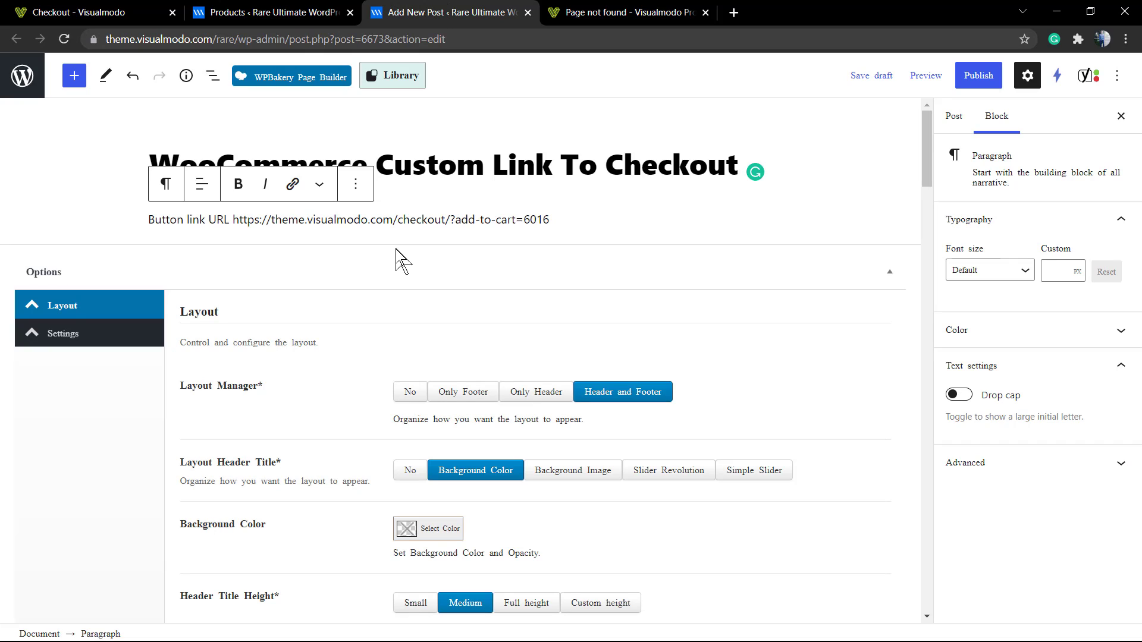
pyautogui.write('rare/')
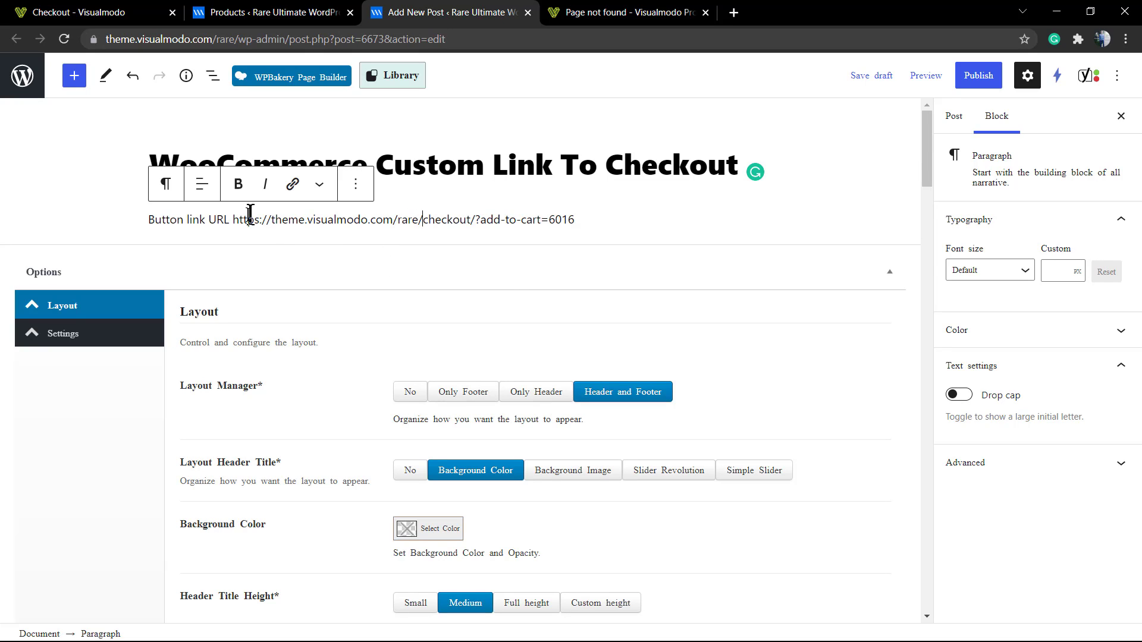
pyautogui.moveTo(235, 219); pyautogui.dragTo(611, 217)
pyautogui.hotkey('ctrl', 'c')
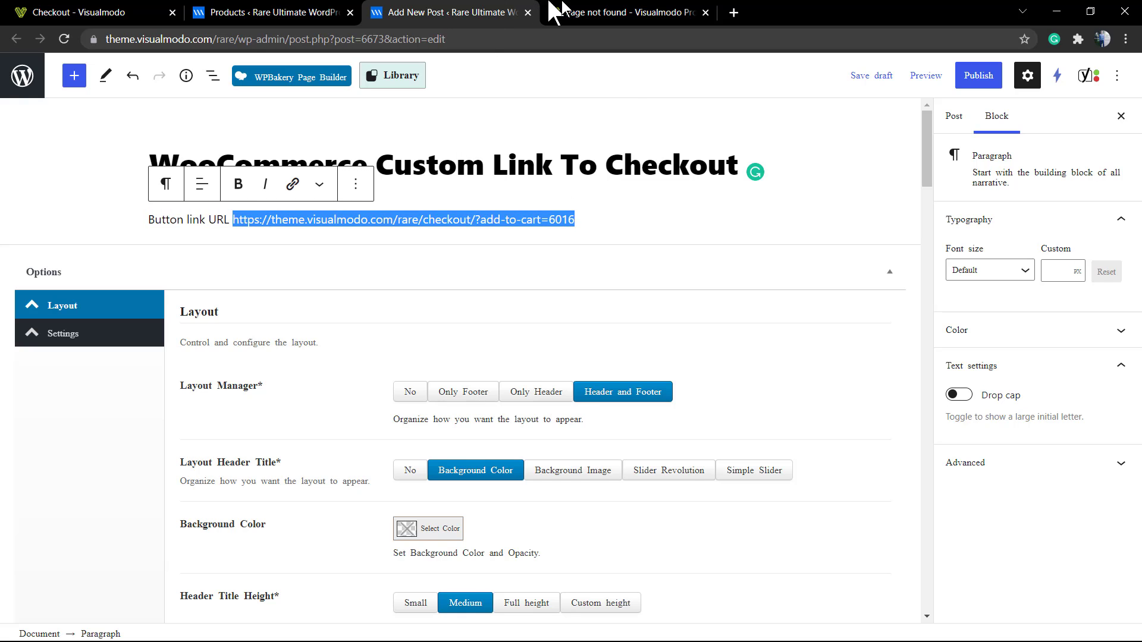
# - Go back to the Rare home page in the front-end tab and highlight the rare/ part of its address
pyautogui.click(560, 12)
pyautogui.click(16, 39)
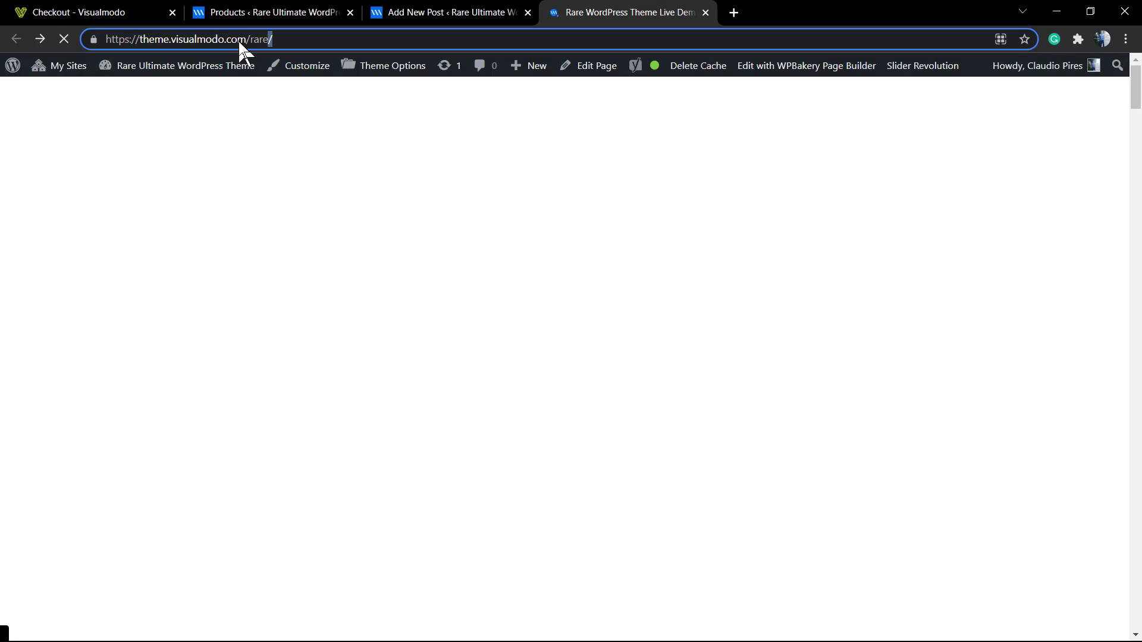
pyautogui.click(238, 41)
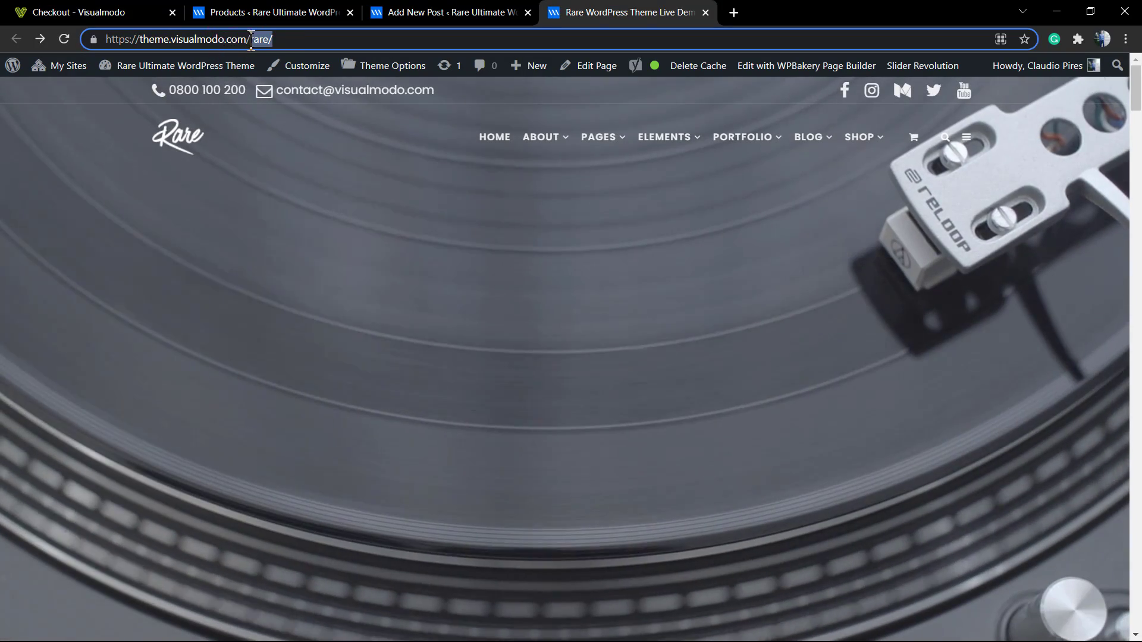
pyautogui.click(259, 39)
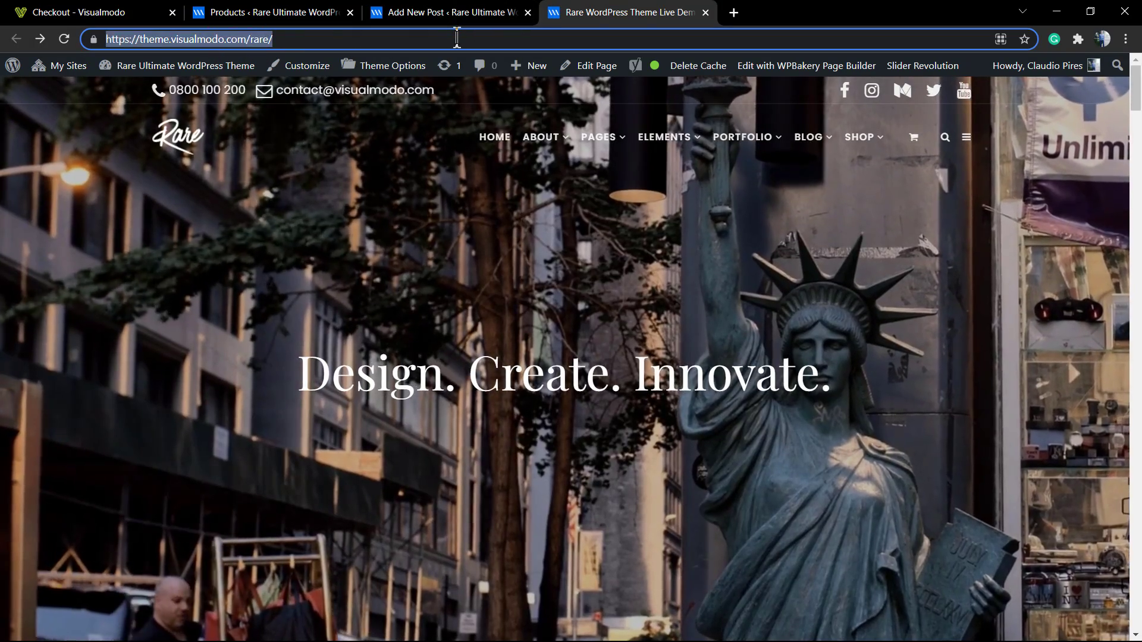
pyautogui.press('Delete')
pyautogui.press('Delete')
pyautogui.press('Delete')
pyautogui.press('BackSpace')
pyautogui.press('BackSpace')
pyautogui.press('BackSpace')
pyautogui.click(497, 12)
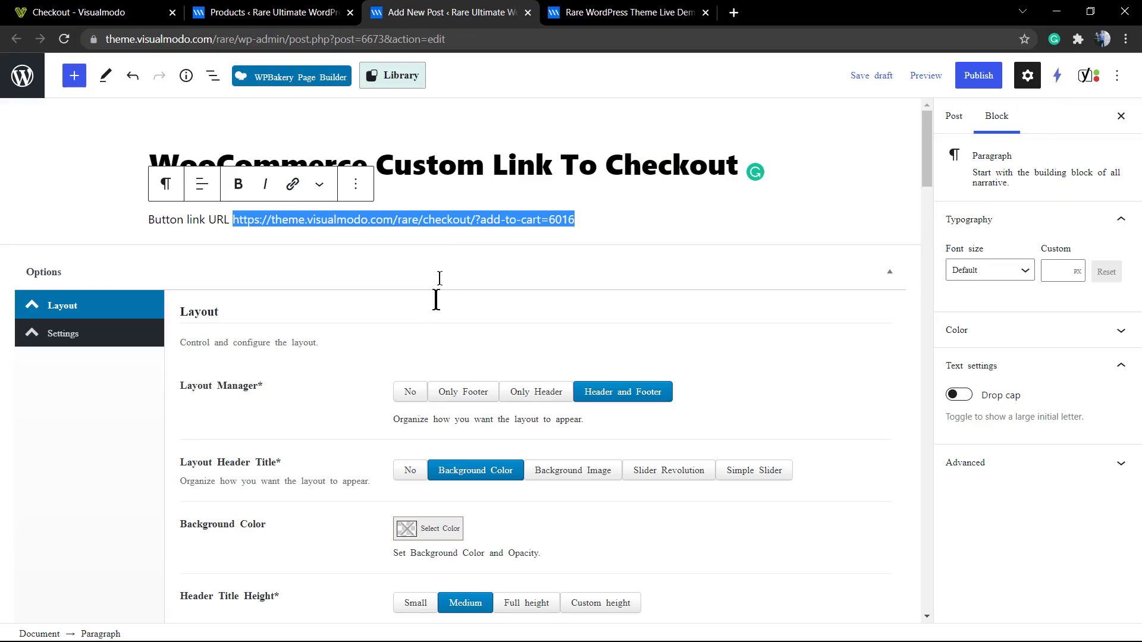
pyautogui.click(654, 10)
pyautogui.click(256, 39)
pyautogui.hotkey('ctrl', 'v')
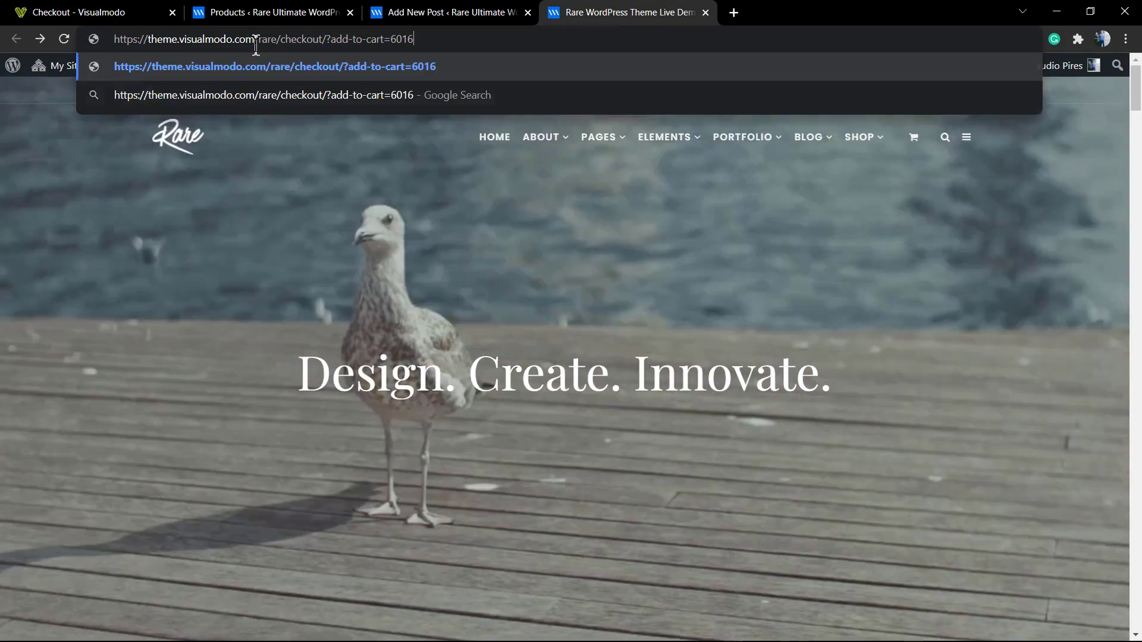
pyautogui.press('Return')
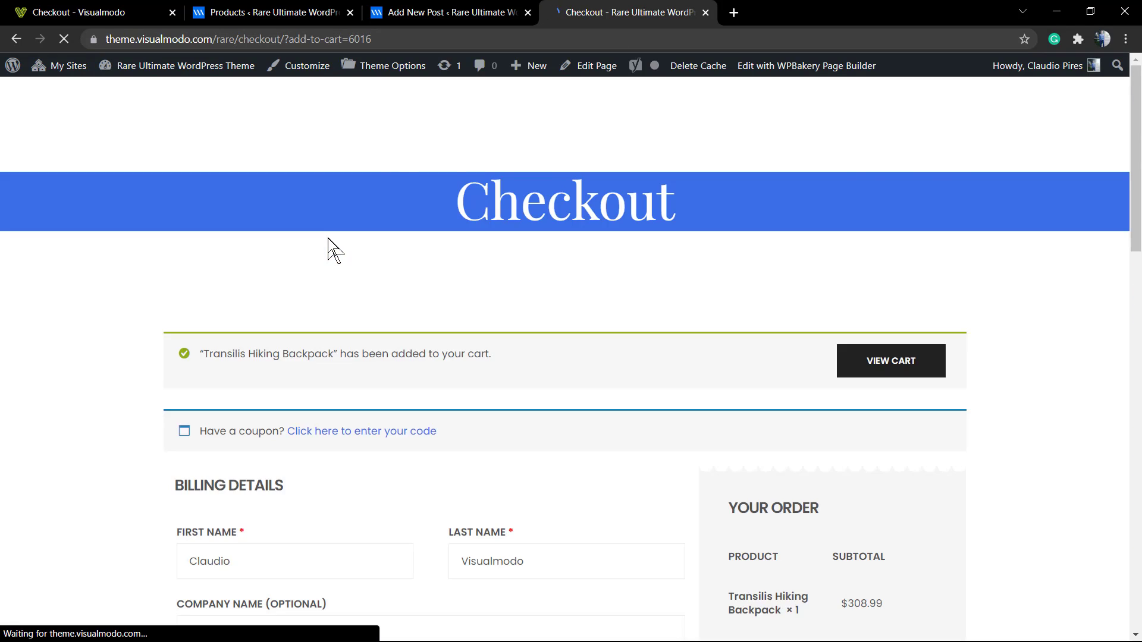
# - Examine the Rare checkout page's cart notice, billing details and order summary
pyautogui.scroll(-6, 327, 238)
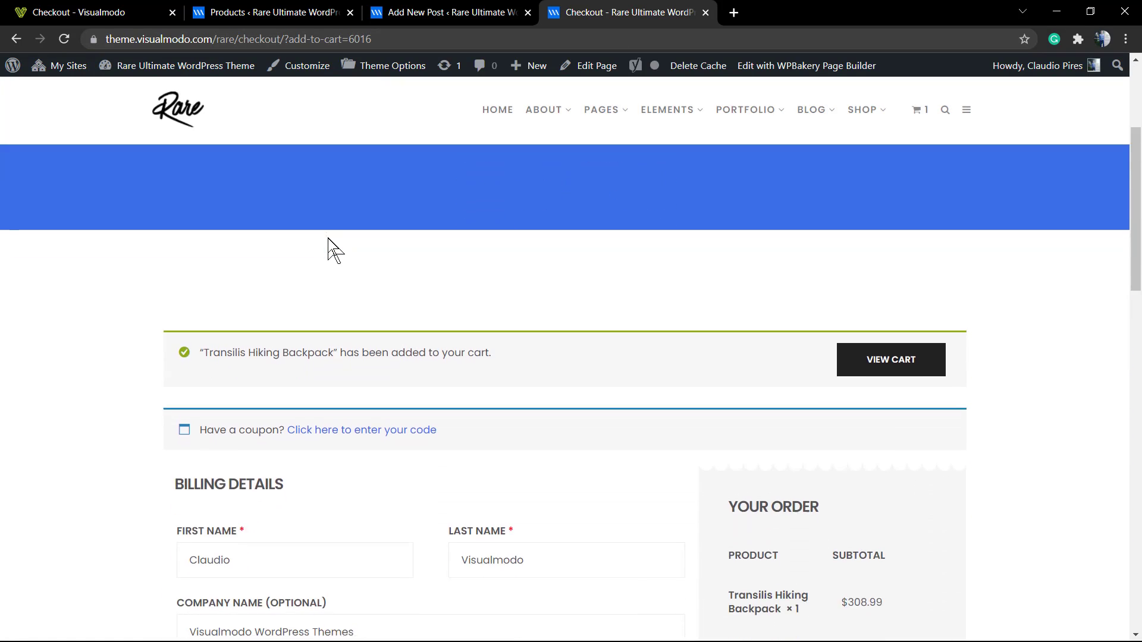
pyautogui.scroll(-2, 331, 247)
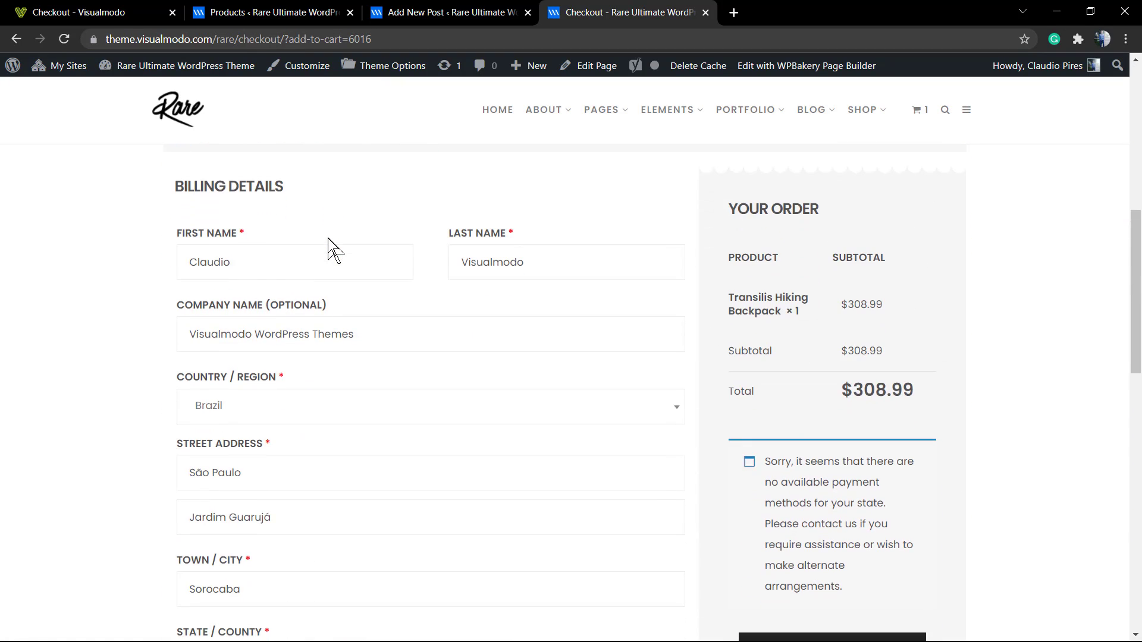
pyautogui.scroll(-1, 331, 247)
pyautogui.scroll(-10, 332, 247)
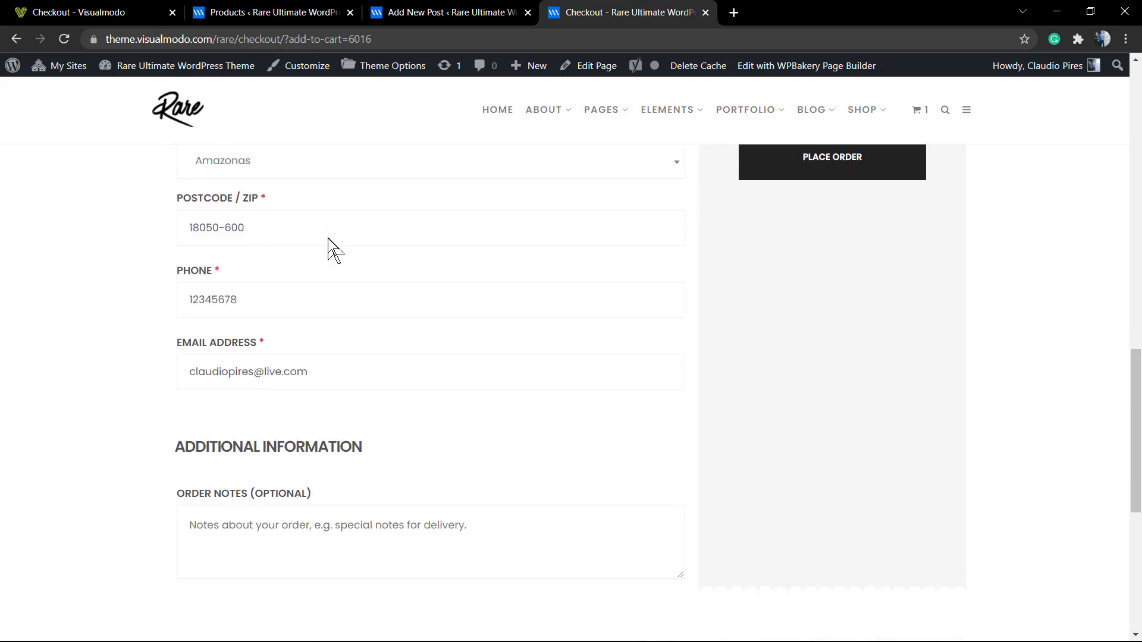
pyautogui.scroll(3, 331, 246)
pyautogui.scroll(13, 328, 239)
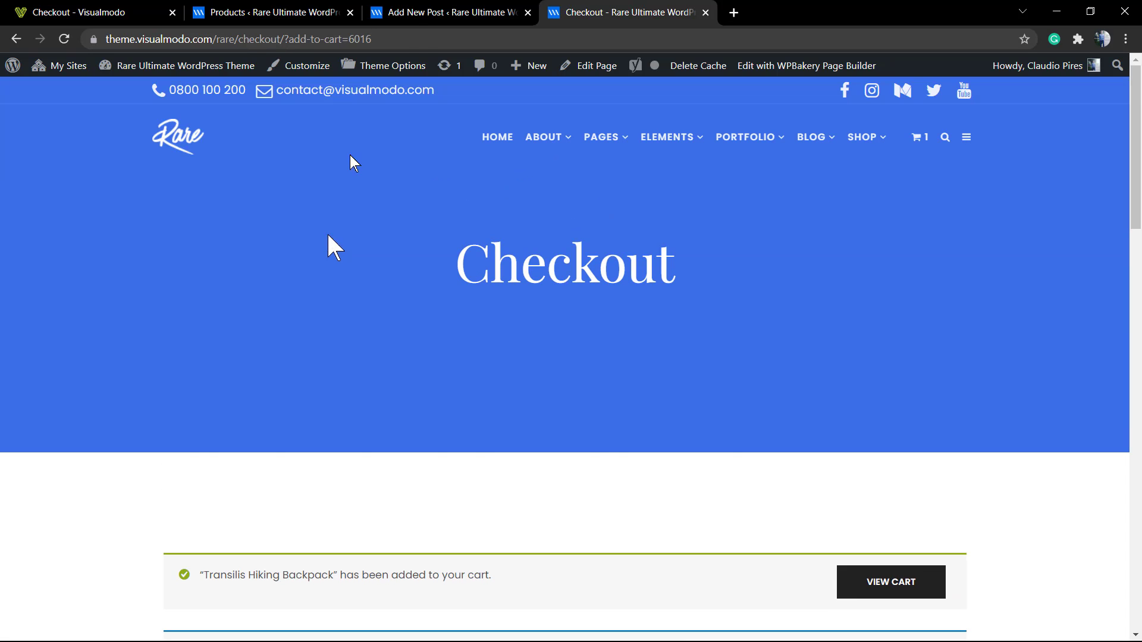
# - Add the text "Add a link here" below the button link URL in the new post and transform it into a heading
pyautogui.click(415, 13)
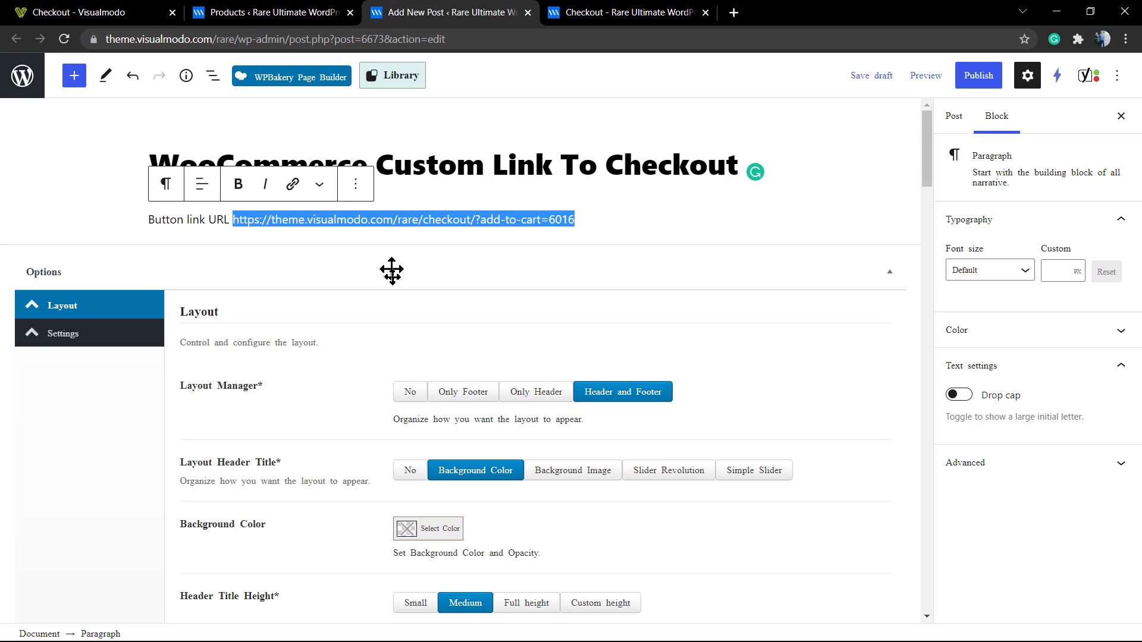
pyautogui.click(425, 219)
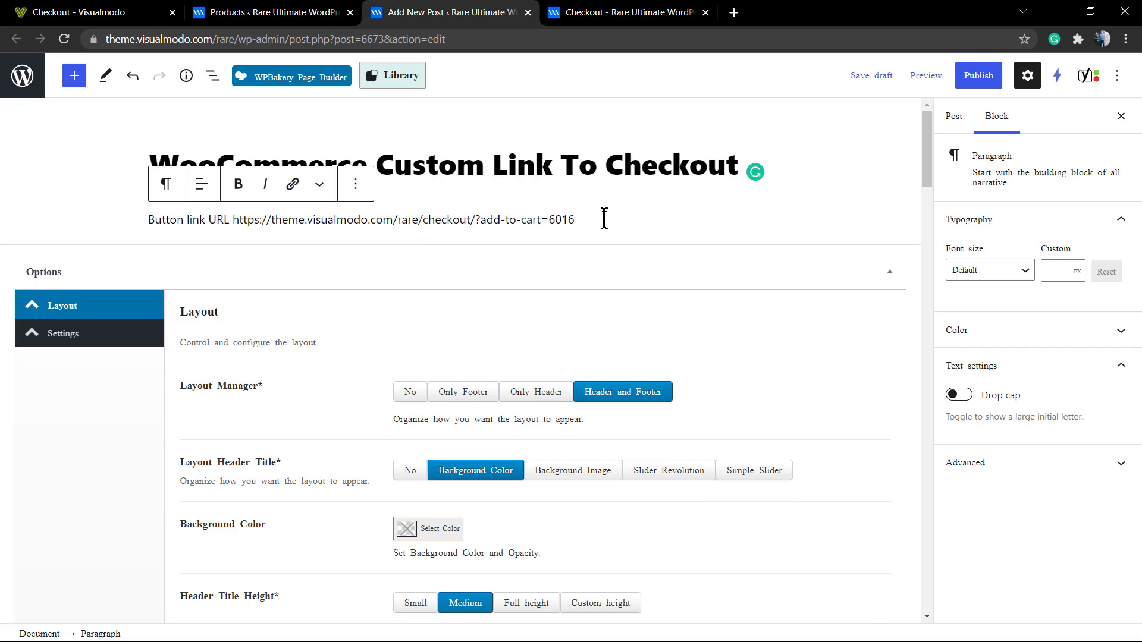
pyautogui.press('Return')
pyautogui.write('Add a link here')
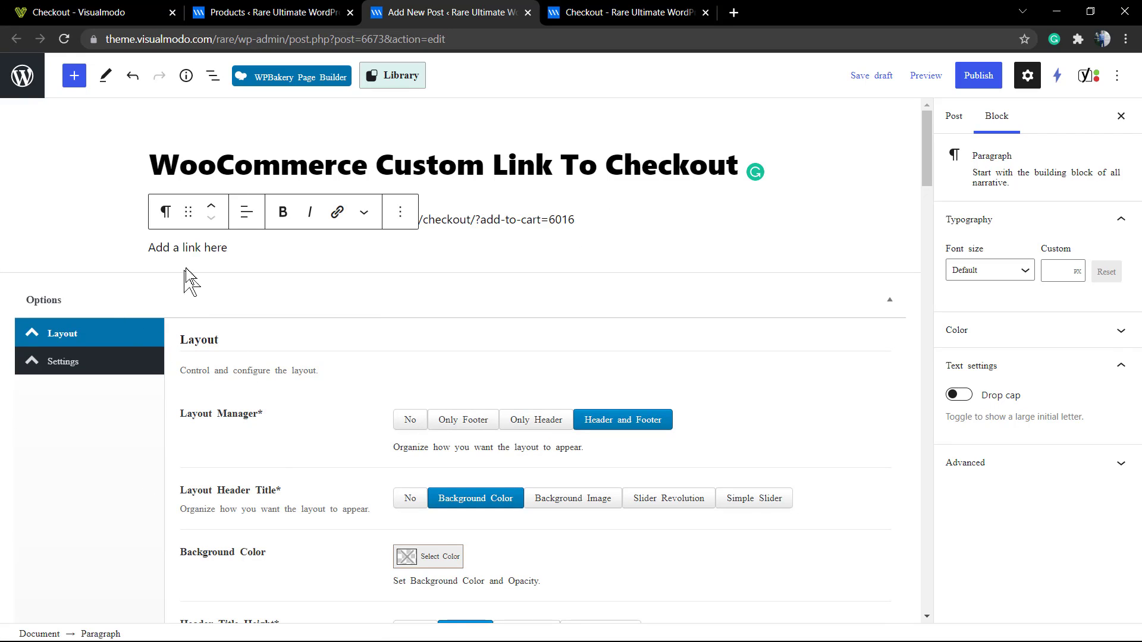
pyautogui.tripleClick(186, 246)
pyautogui.click(166, 211)
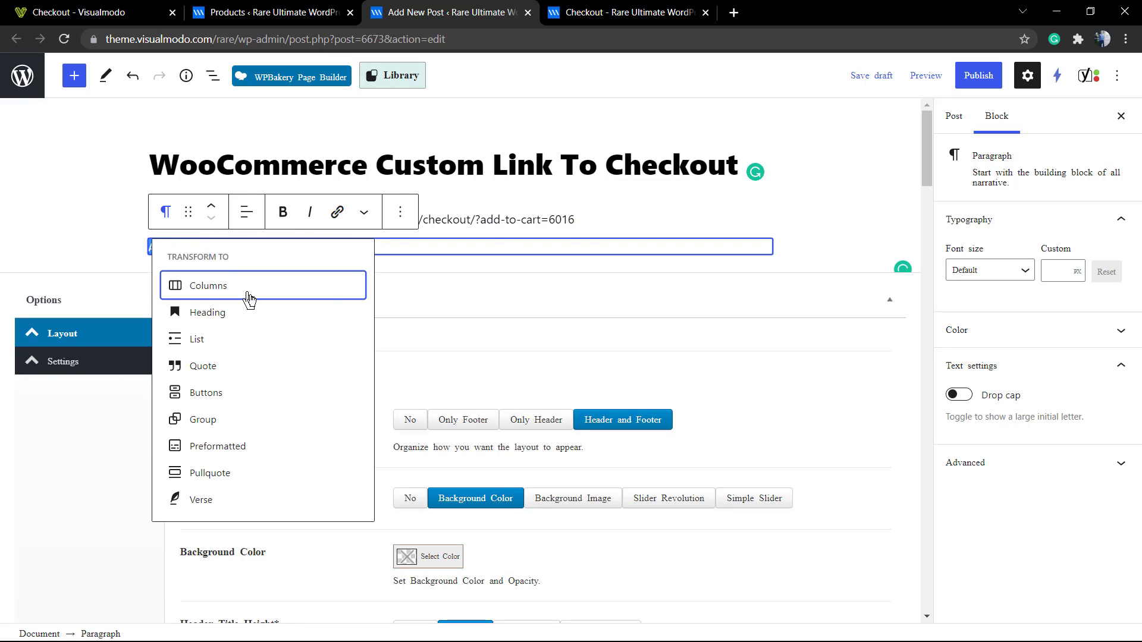
pyautogui.click(266, 318)
pyautogui.tripleClick(218, 256)
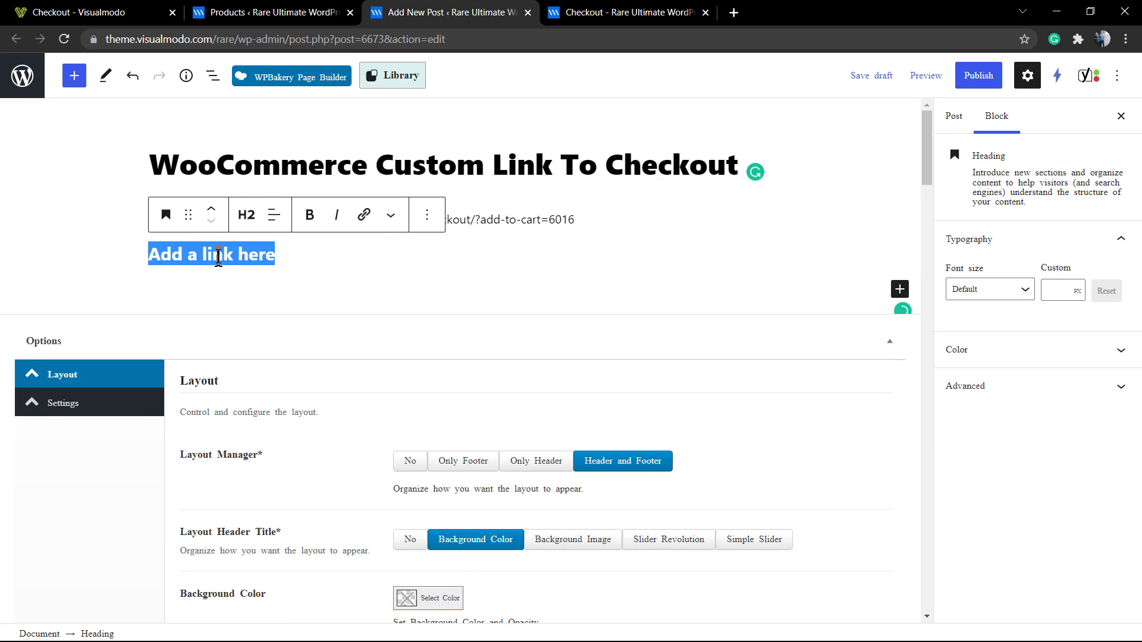
pyautogui.click(388, 219)
pyautogui.click(363, 216)
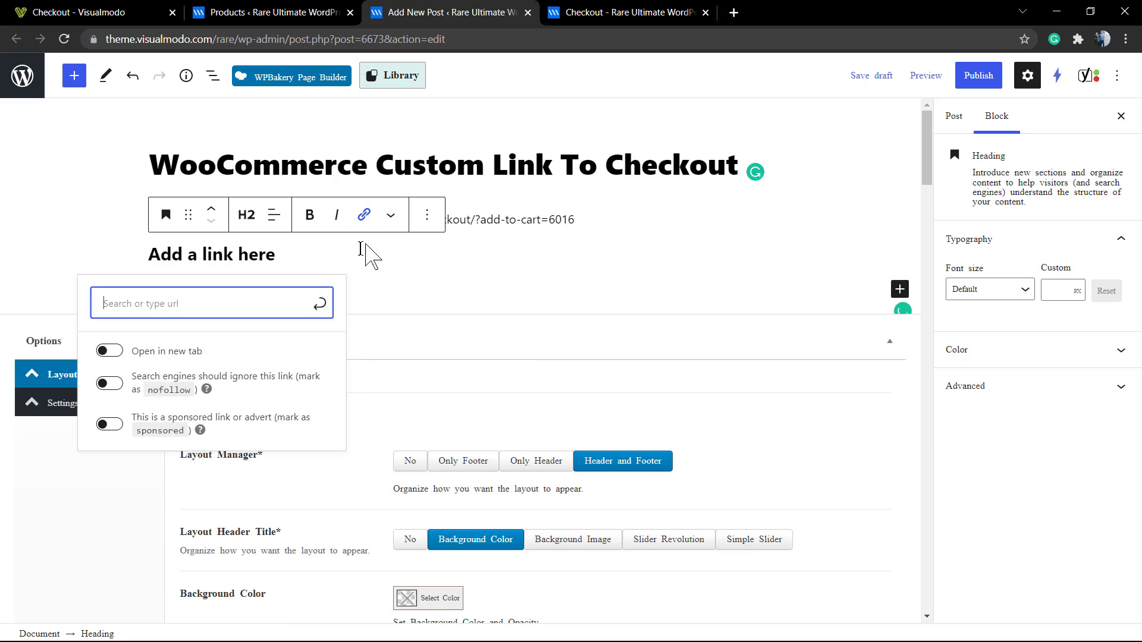
pyautogui.write('https://theme.visualmodo.com/rare/checkout/?add-to-cart=6016')
pyautogui.click(323, 303)
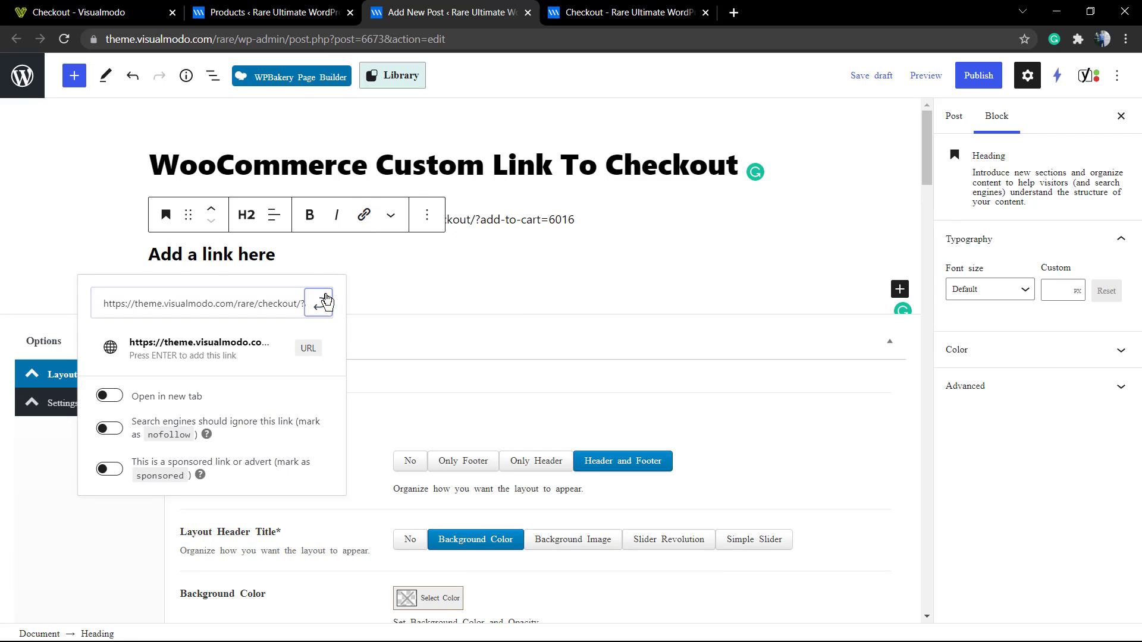
# - Preview the post in a new browser tab and follow its "Add a link here" heading link
pyautogui.click(912, 81)
pyautogui.click(852, 215)
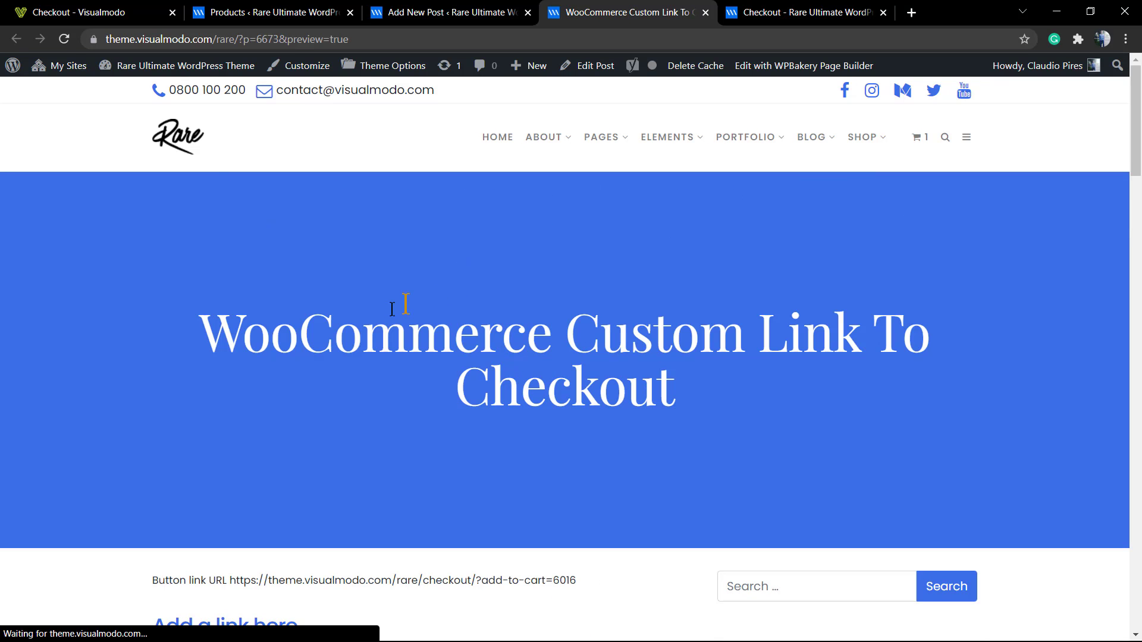
pyautogui.scroll(-3, 323, 336)
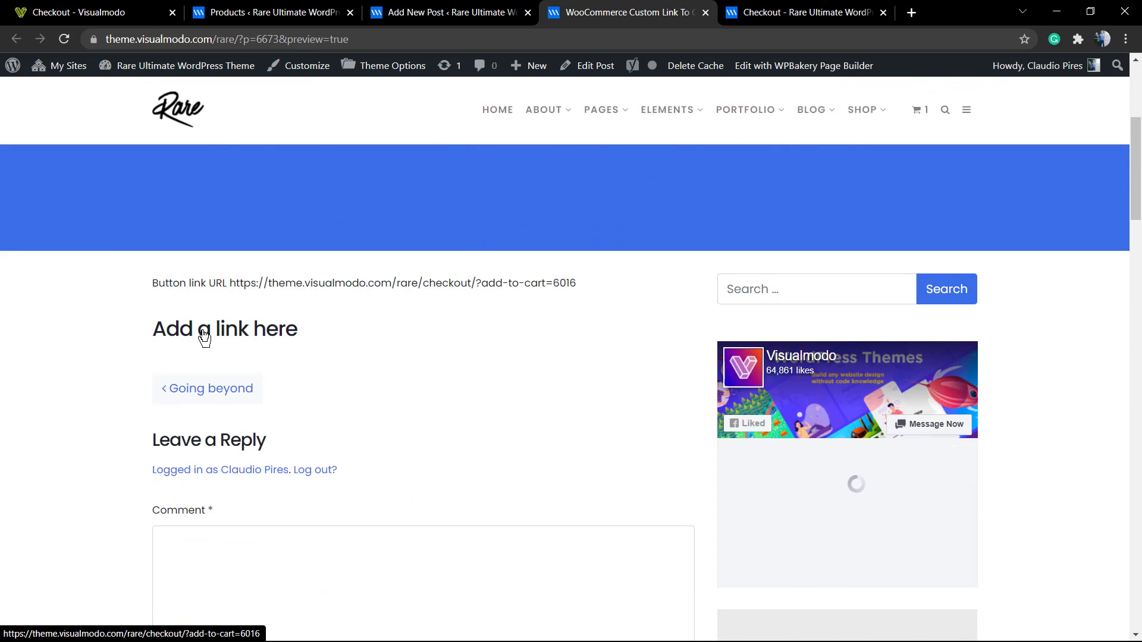
pyautogui.click(205, 336)
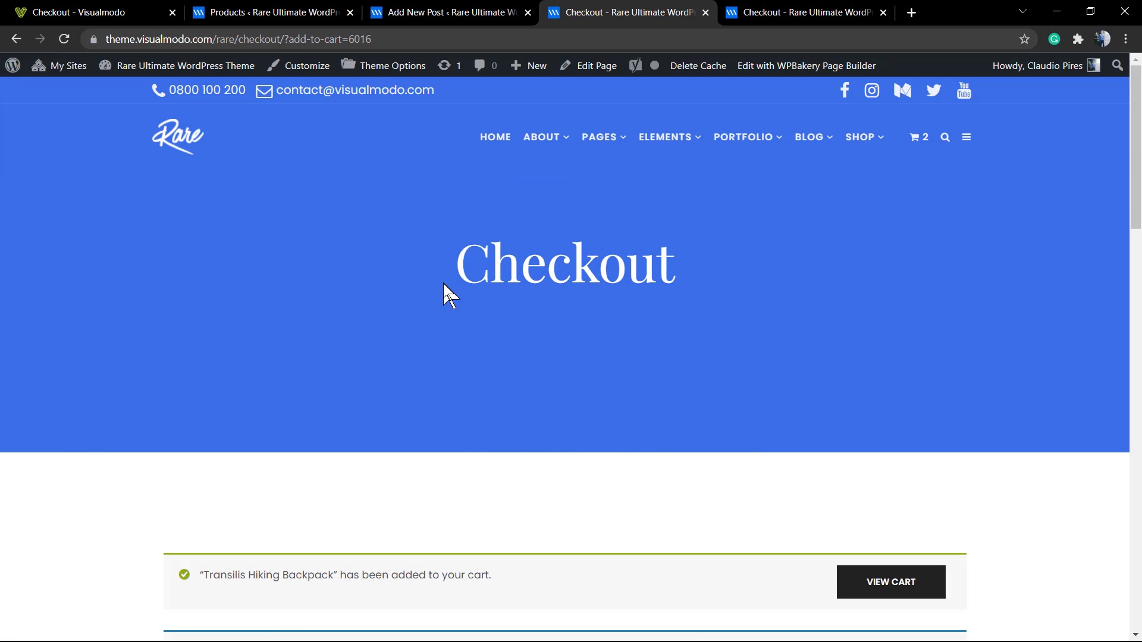
# - Check the mini cart contents and the added-to-cart notice on the checkout page
pyautogui.moveTo(904, 142)
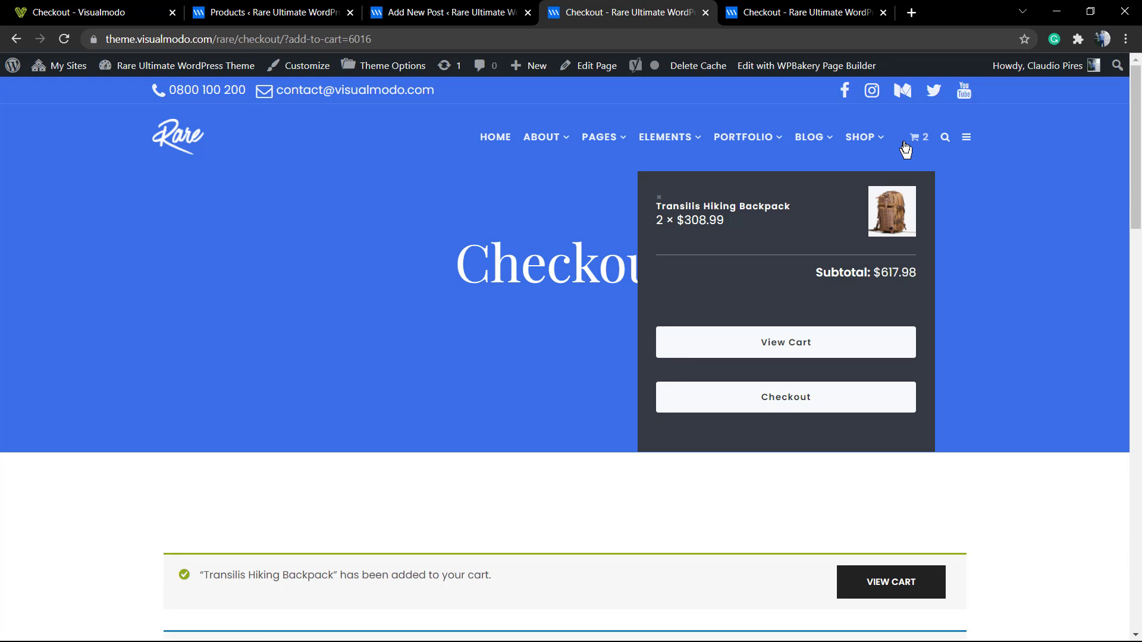
pyautogui.scroll(-4, 375, 342)
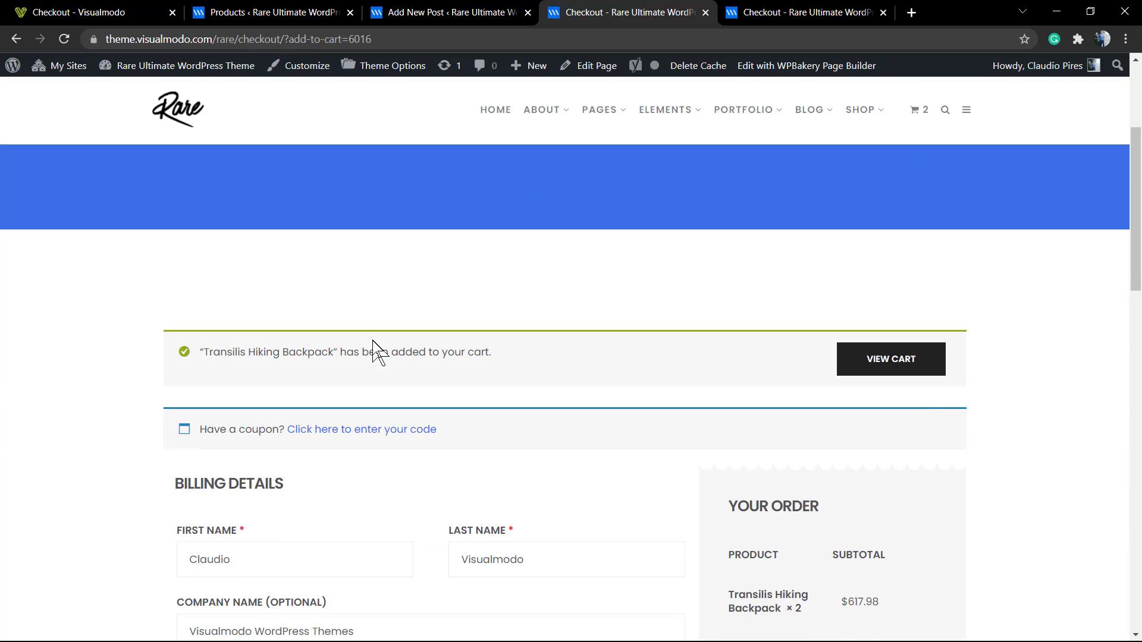
pyautogui.tripleClick(379, 343)
pyautogui.click(380, 341)
pyautogui.scroll(4, 379, 342)
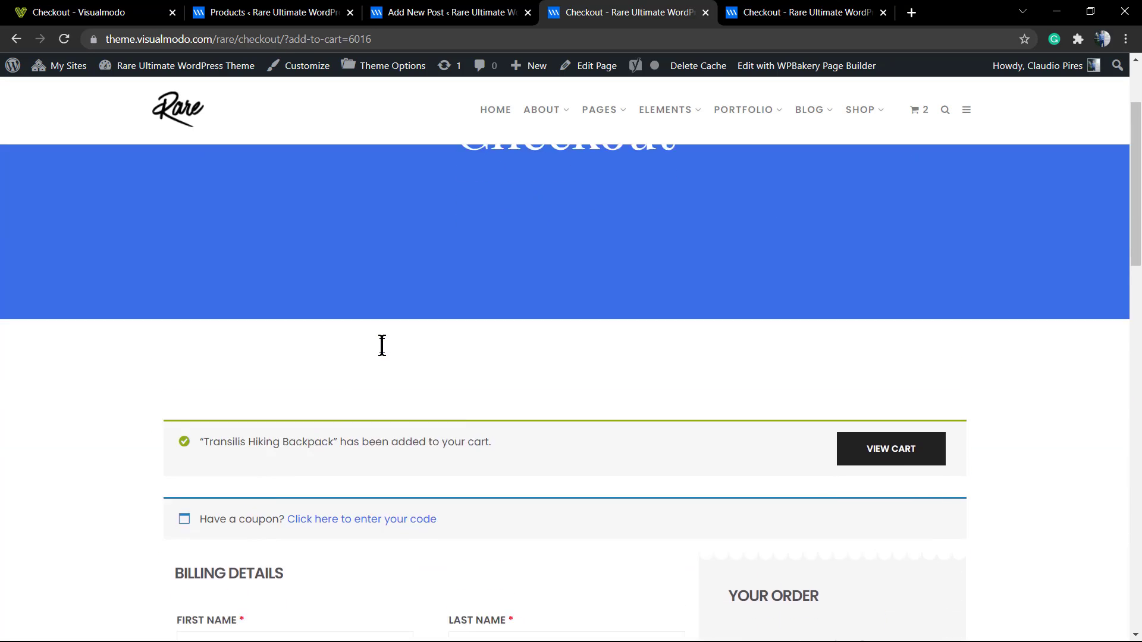
# - Find the Zema Fixie Bike in the WooCommerce product list and highlight its product ID
pyautogui.click(466, 13)
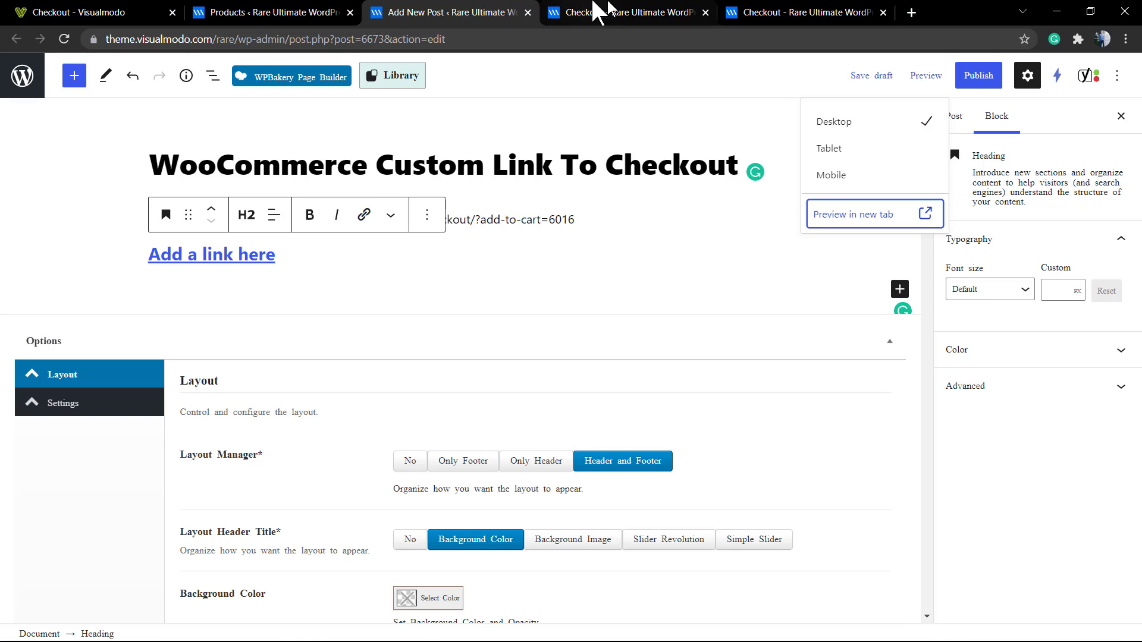
pyautogui.click(208, 11)
pyautogui.scroll(-3, 309, 375)
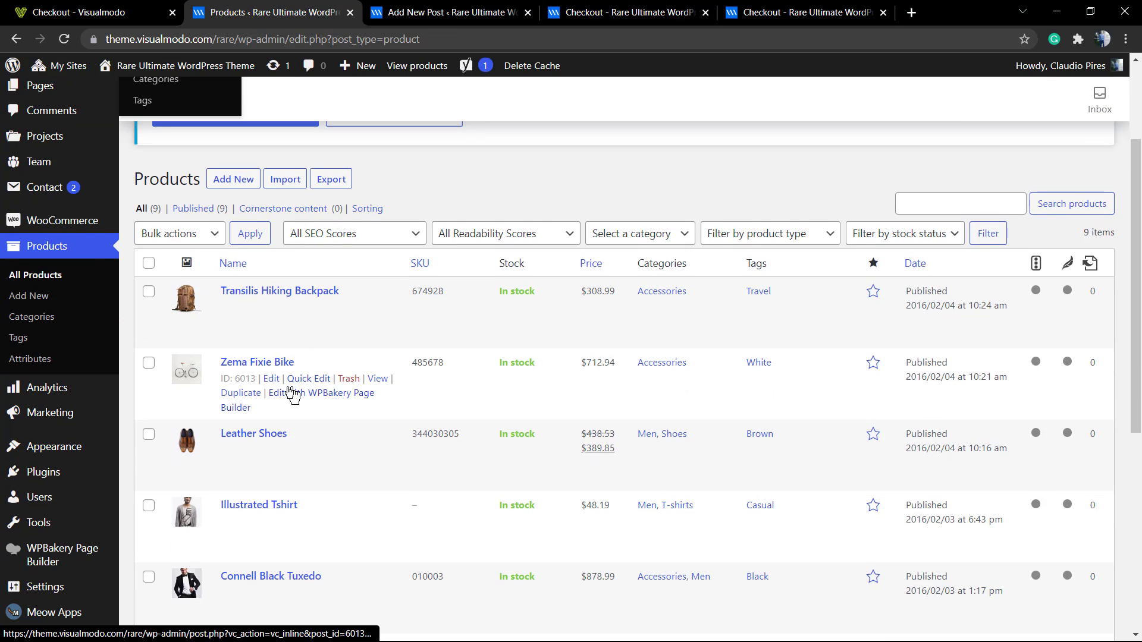
pyautogui.doubleClick(240, 378)
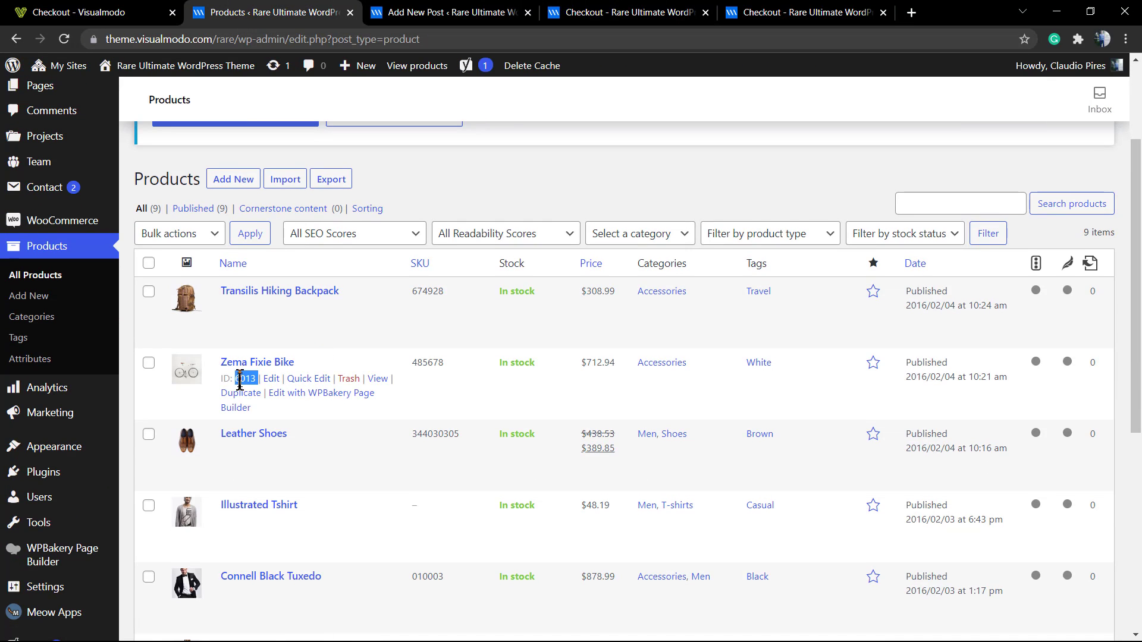
# - Change the product ID at the end of the post's button link URL to 6013
pyautogui.click(479, 12)
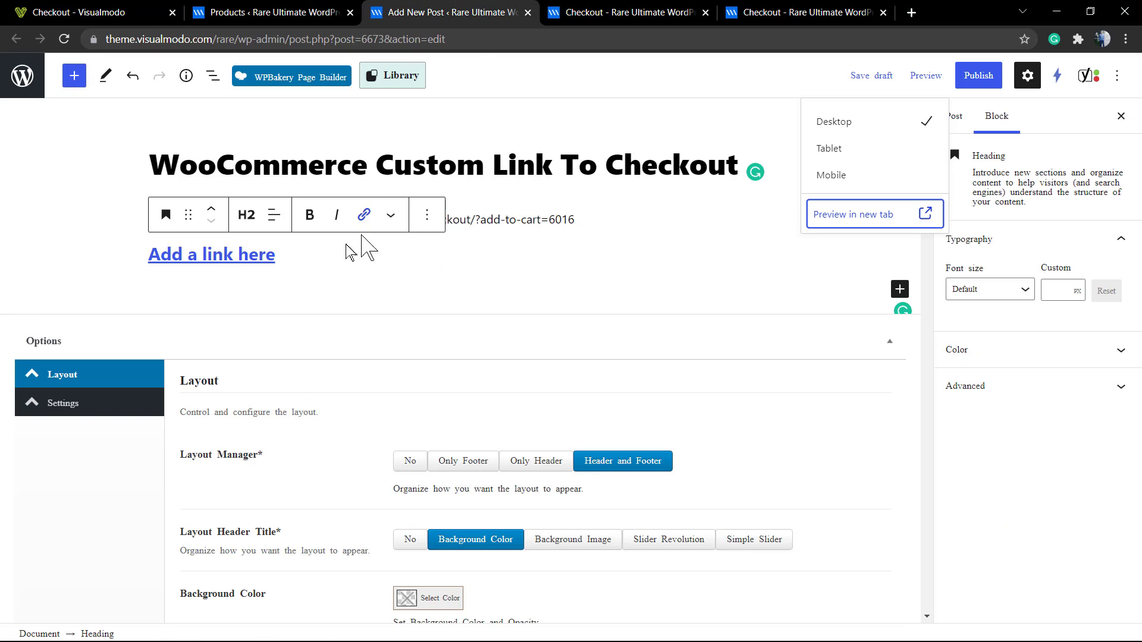
pyautogui.click(285, 256)
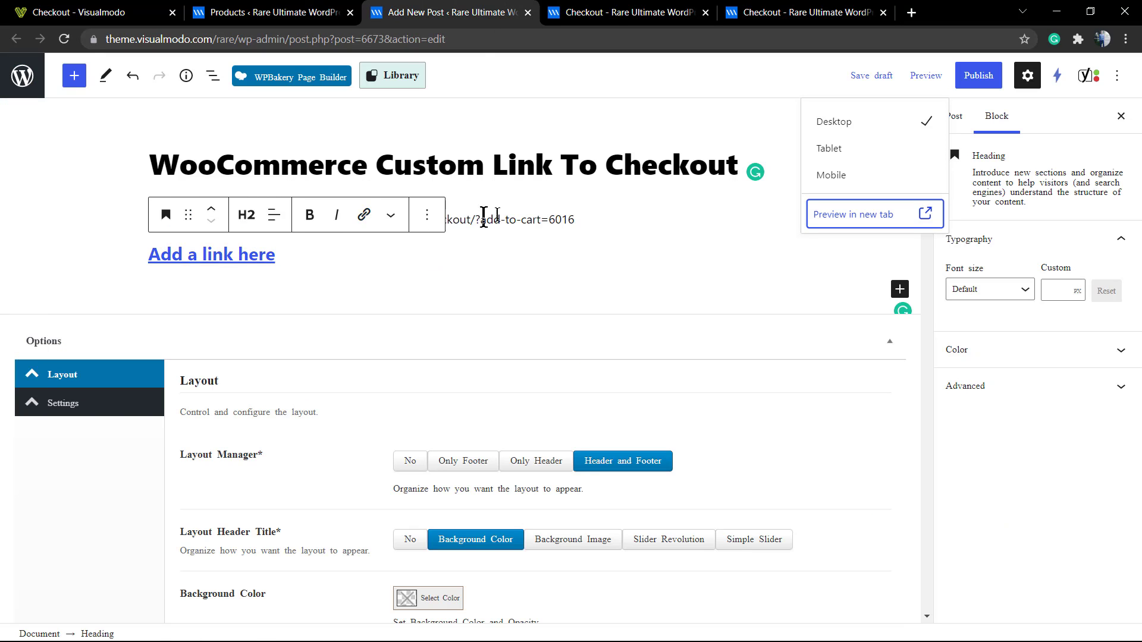
pyautogui.click(557, 220)
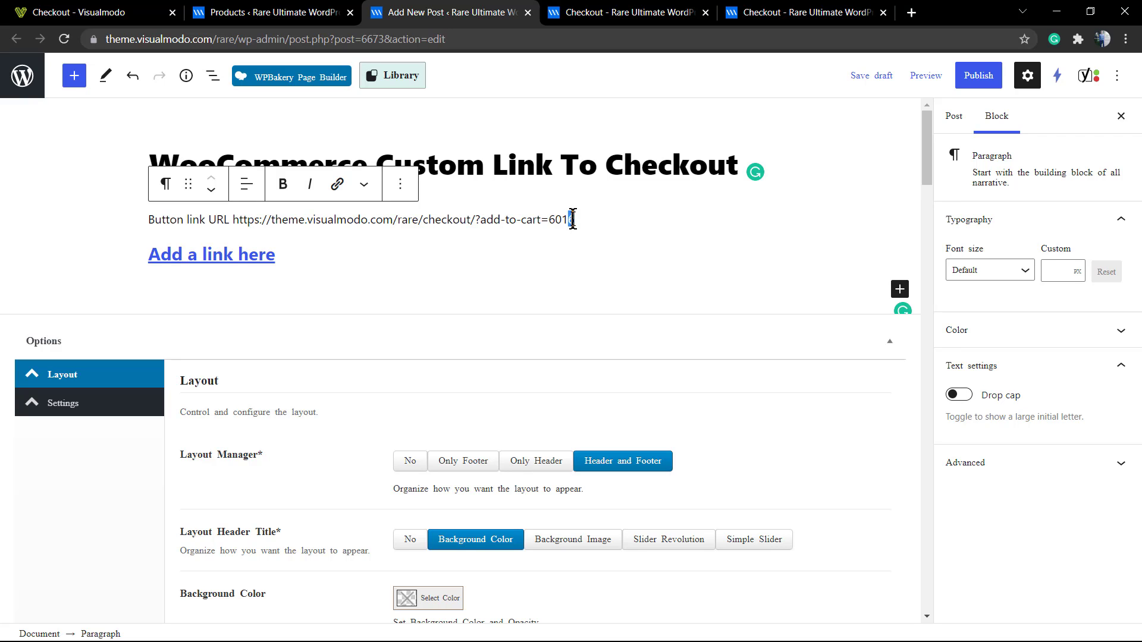
pyautogui.write('3')
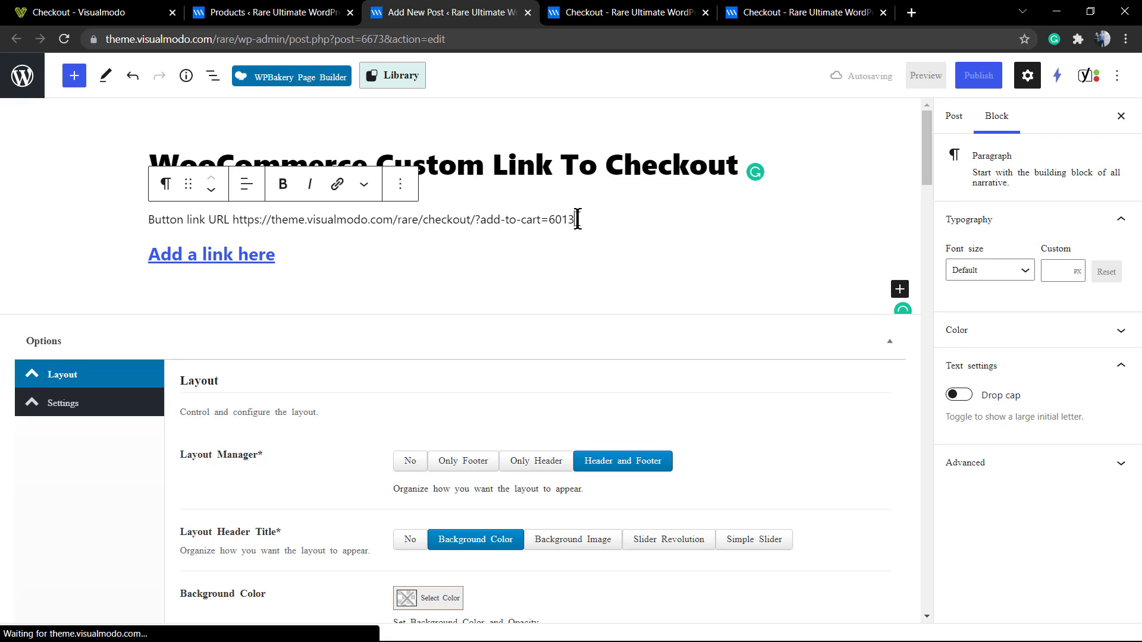
# - Copy the full button link URL, from https through the product ID, from the post's paragraph
pyautogui.moveTo(574, 220); pyautogui.dragTo(418, 221)
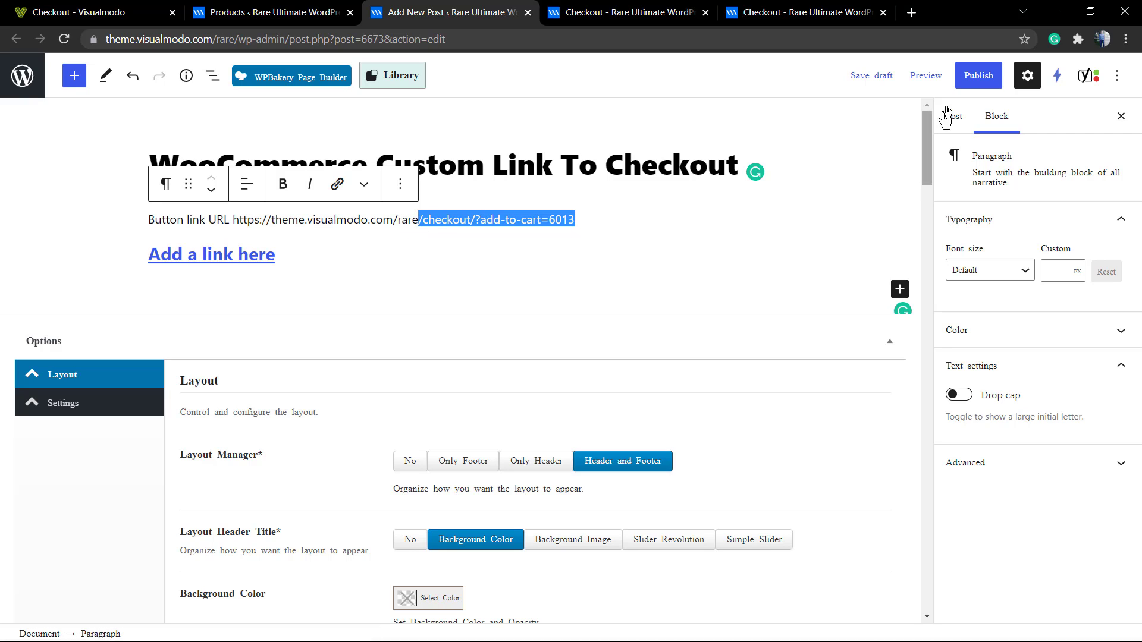
pyautogui.doubleClick(554, 220)
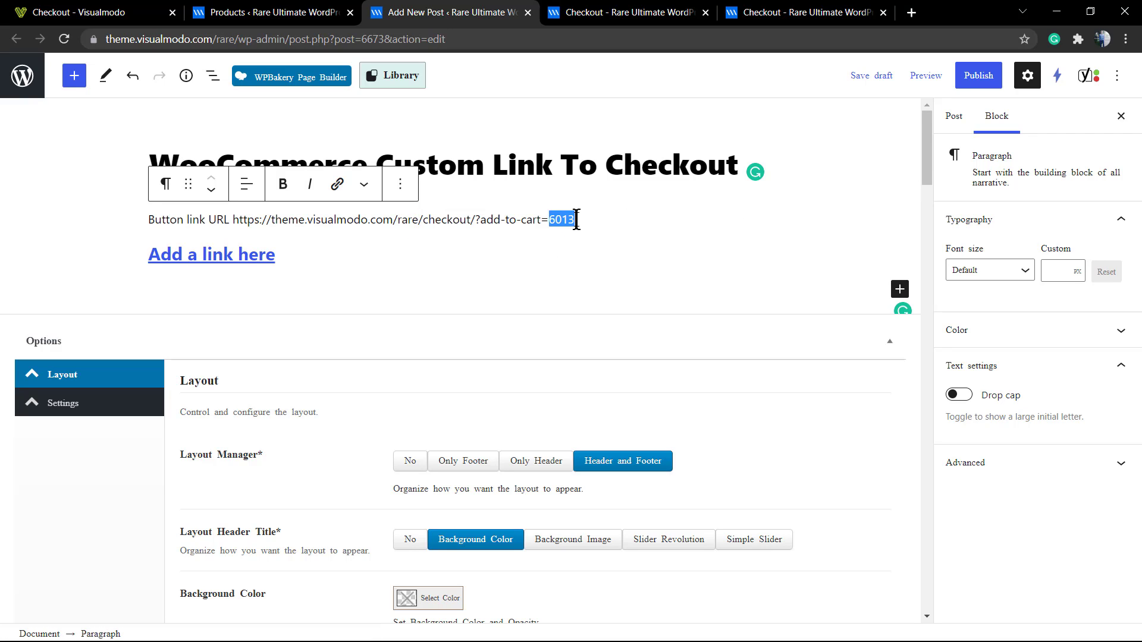
pyautogui.moveTo(576, 220); pyautogui.dragTo(226, 220)
pyautogui.hotkey('ctrl', 'c')
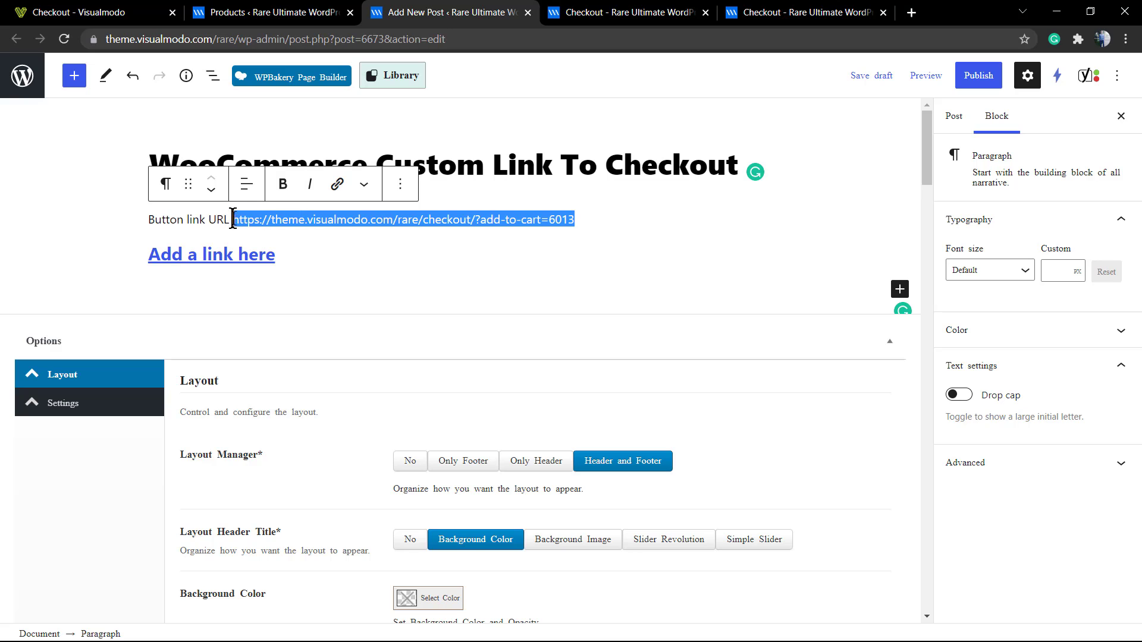
pyautogui.click(559, 13)
pyautogui.click(522, 37)
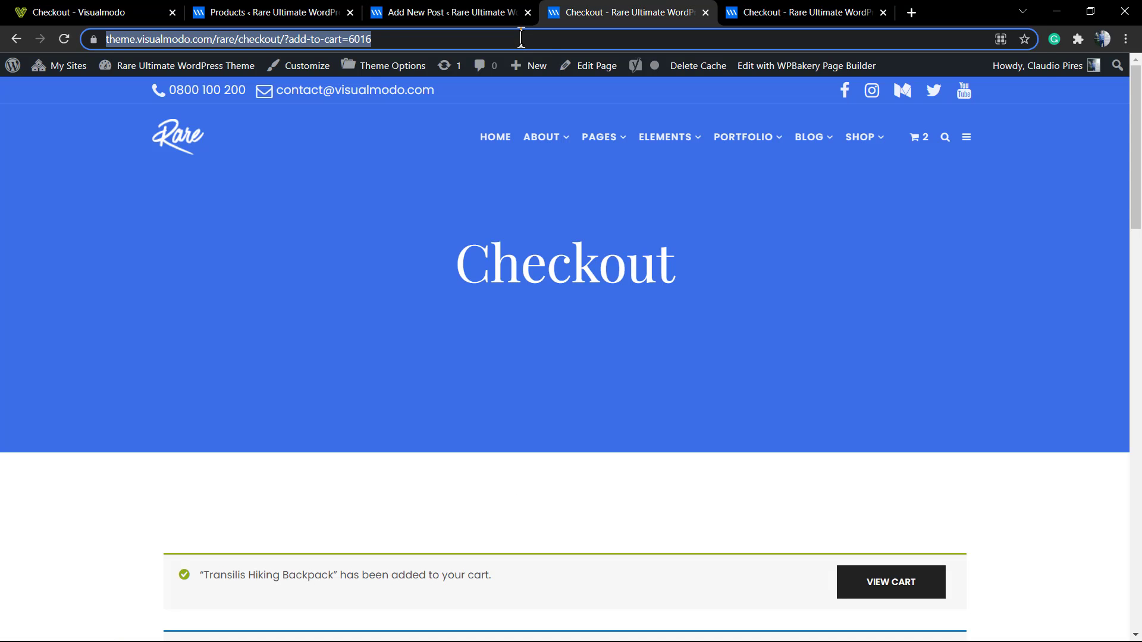
pyautogui.hotkey('ctrl', 'v')
pyautogui.press('Return')
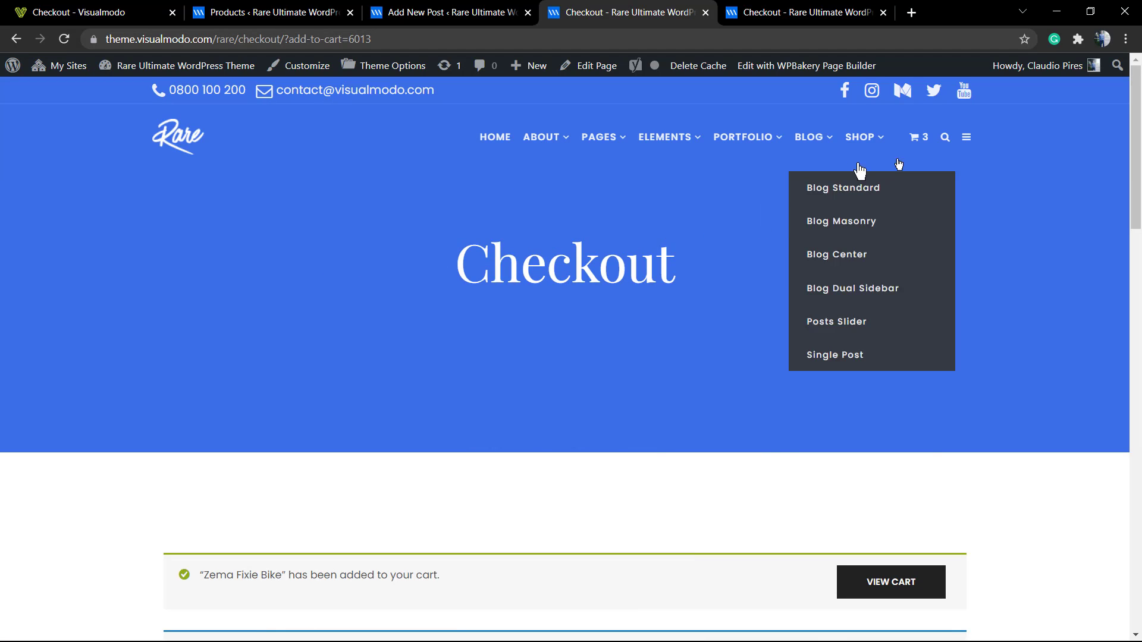
# - Review the mini cart and order summary for the Zema Fixie Bike, and return to the post editor
pyautogui.moveTo(929, 149)
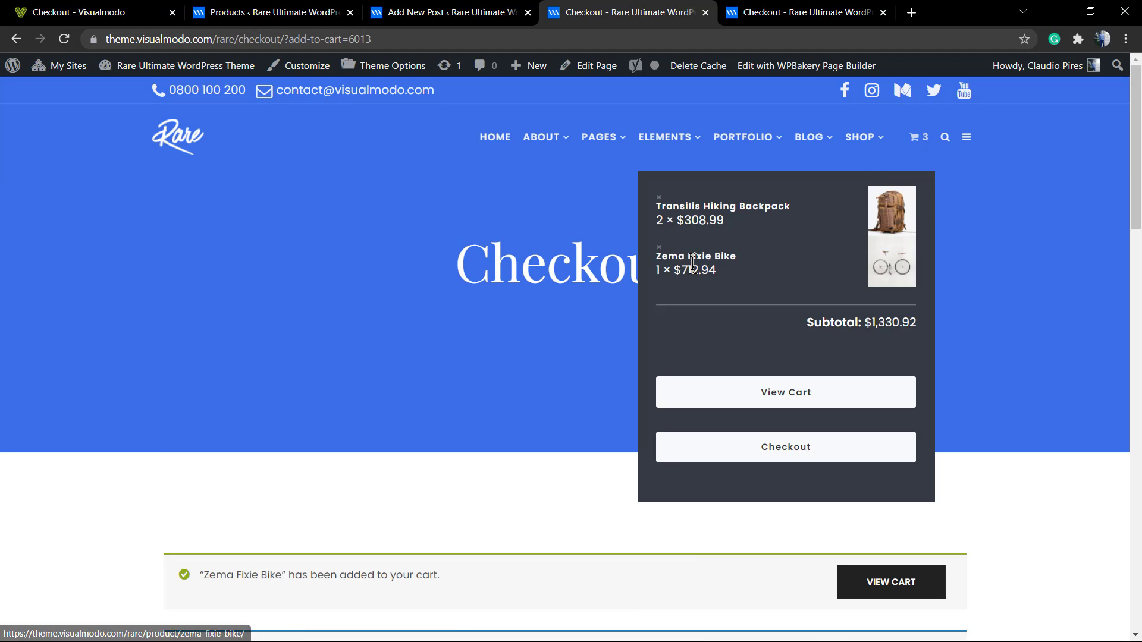
pyautogui.scroll(-6, 351, 293)
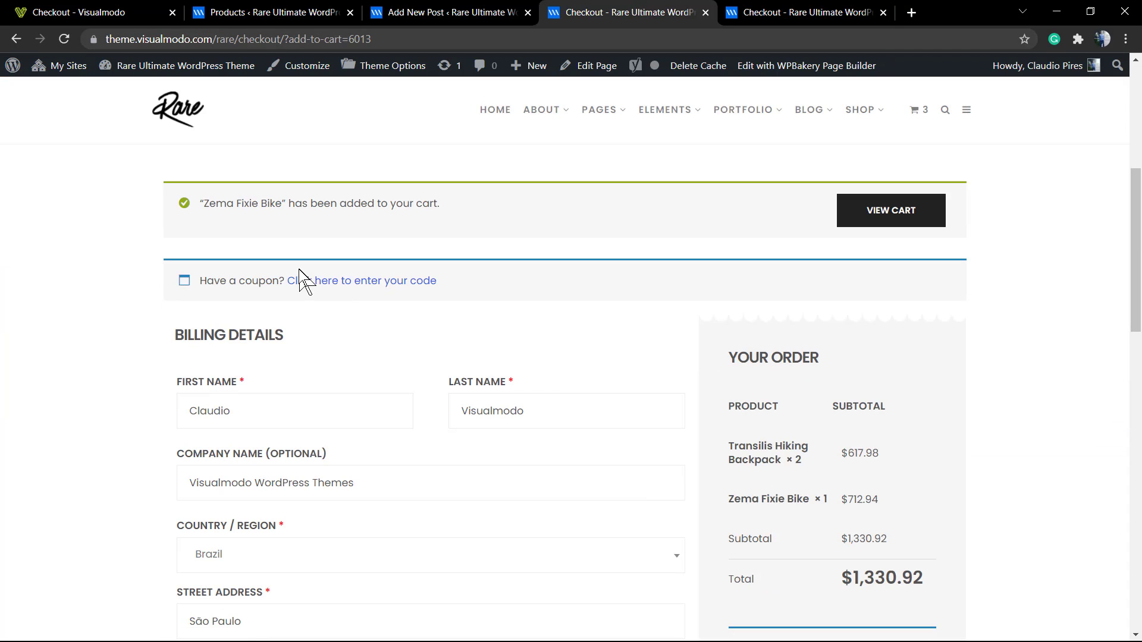
pyautogui.scroll(6, 299, 280)
pyautogui.click(417, 8)
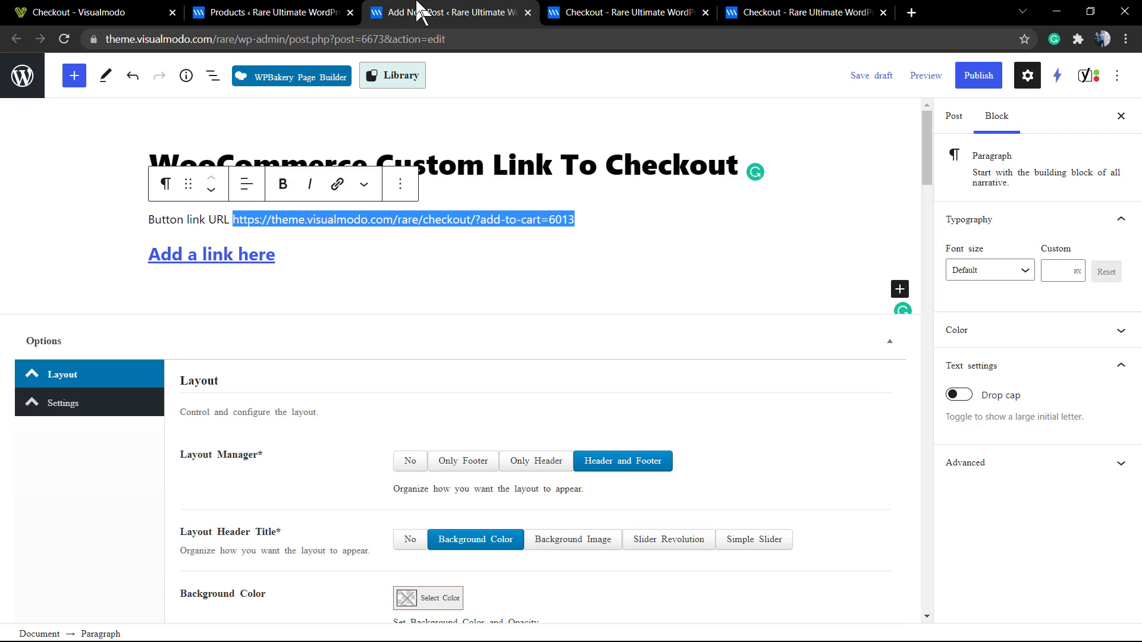
pyautogui.click(332, 238)
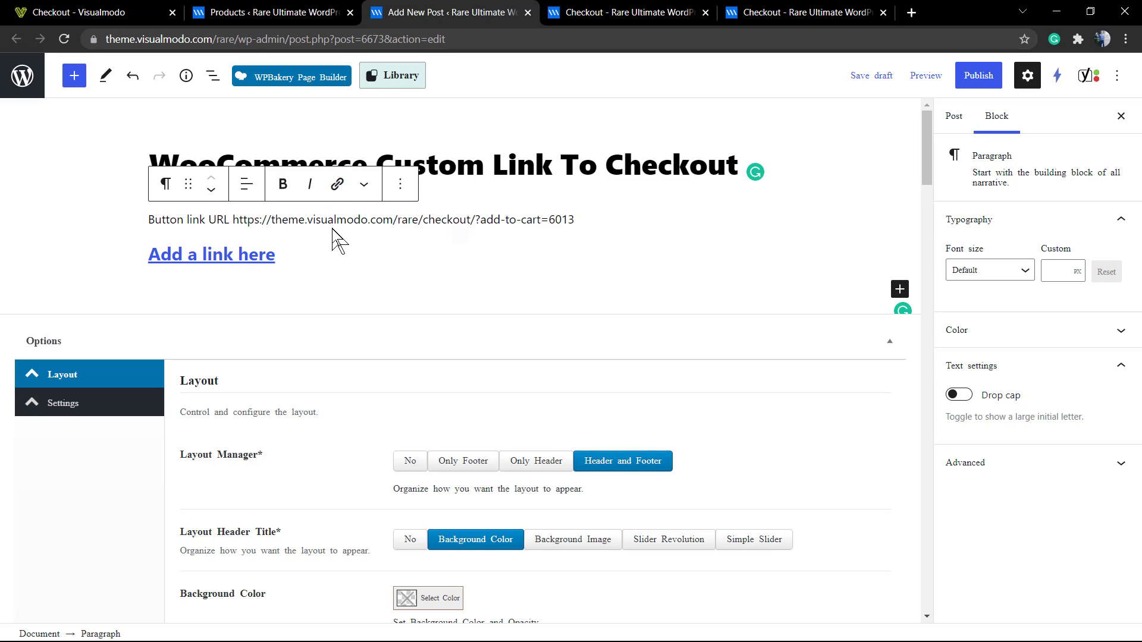